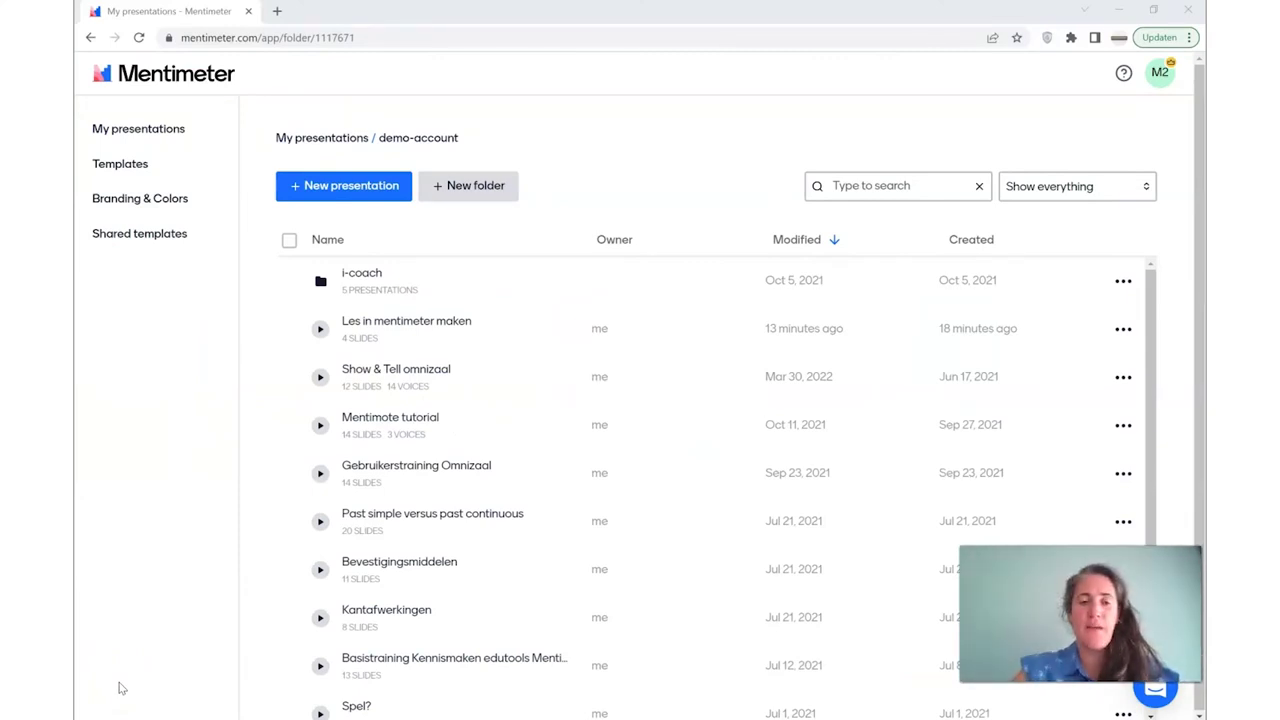
# - Create a new presentation named "Menti les" and open the slide import
pyautogui.click(350, 187)
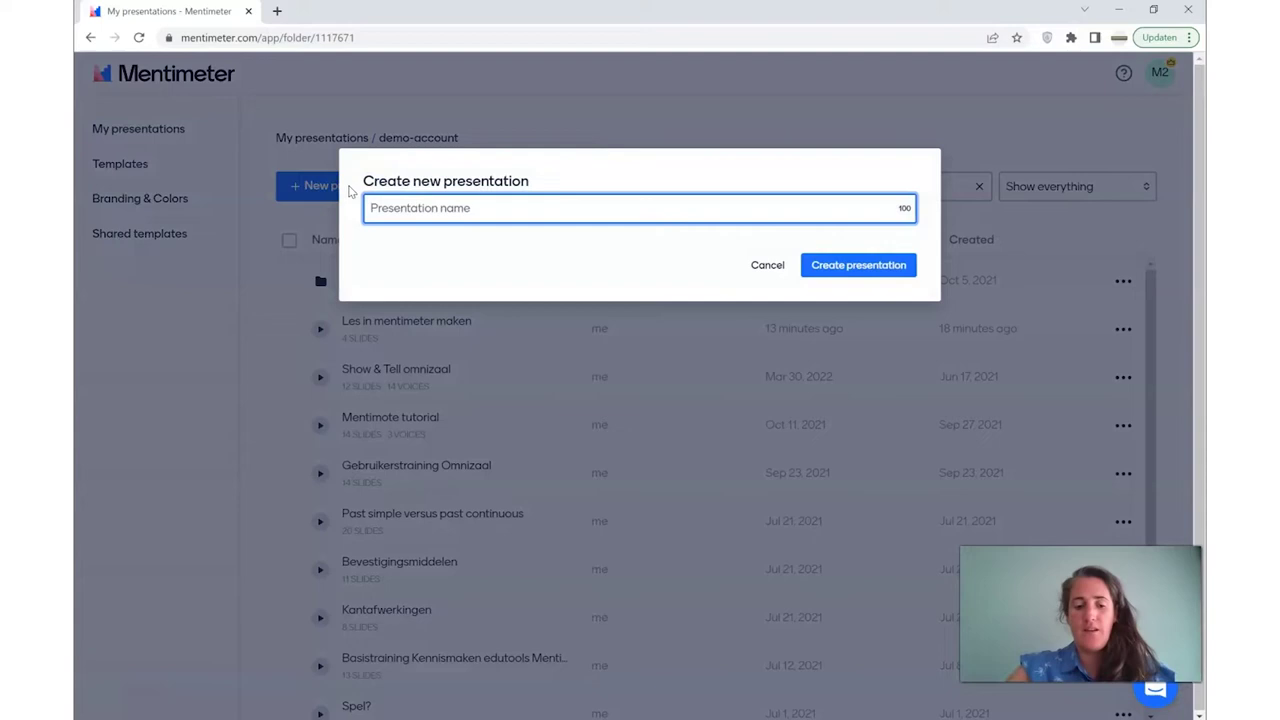
pyautogui.write('Men')
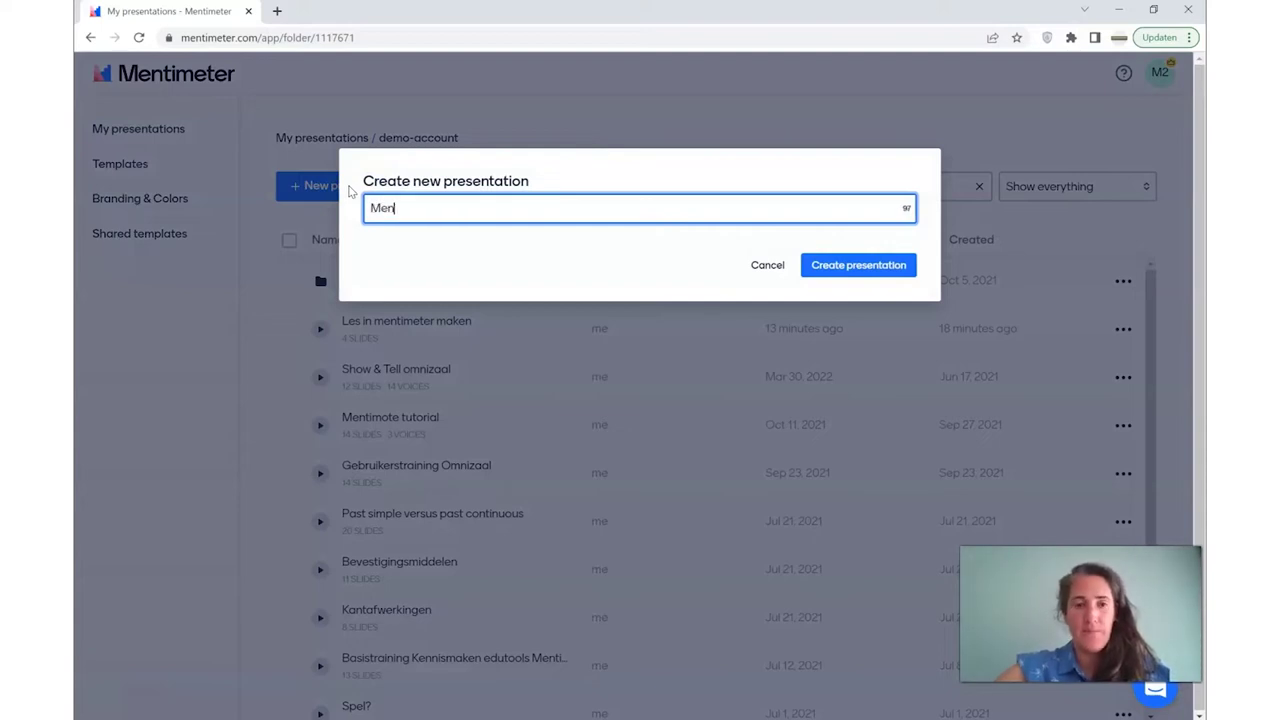
pyautogui.write('ti les')
pyautogui.click(848, 267)
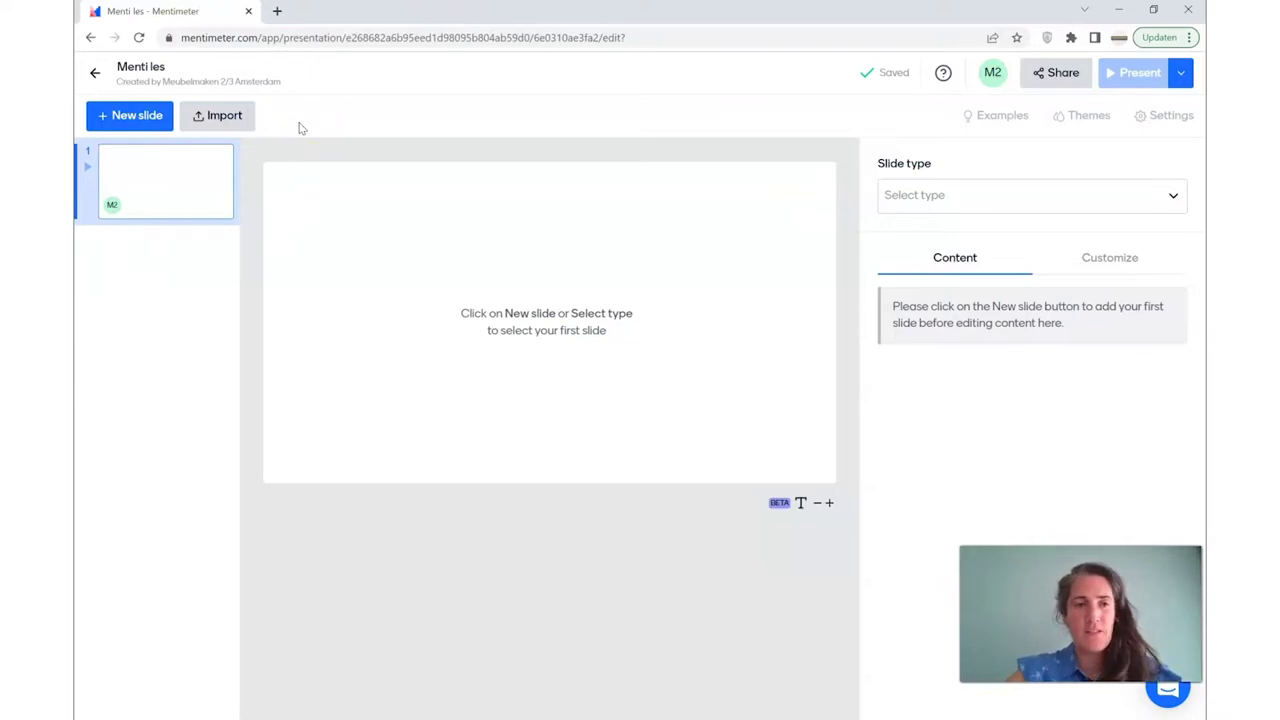
pyautogui.click(216, 122)
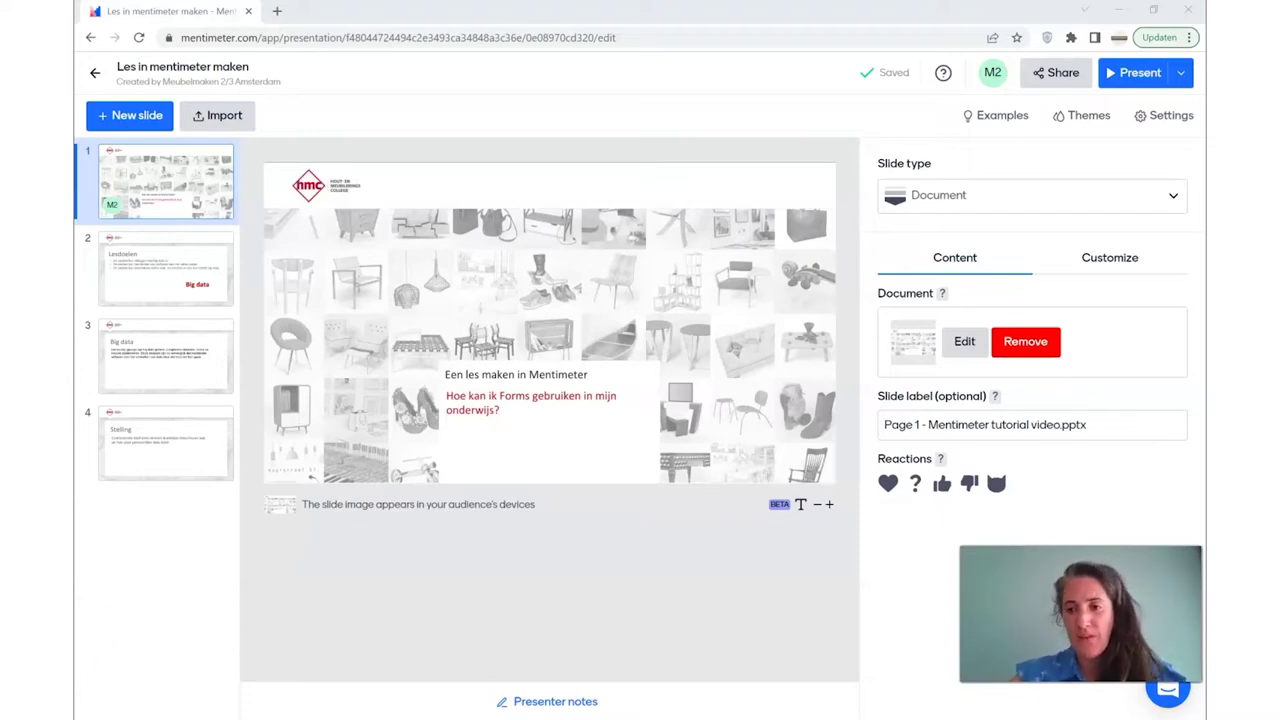
# - Look through the imported slides and insert a Word Cloud slide directly after the Lesdoelen slide
pyautogui.click(122, 281)
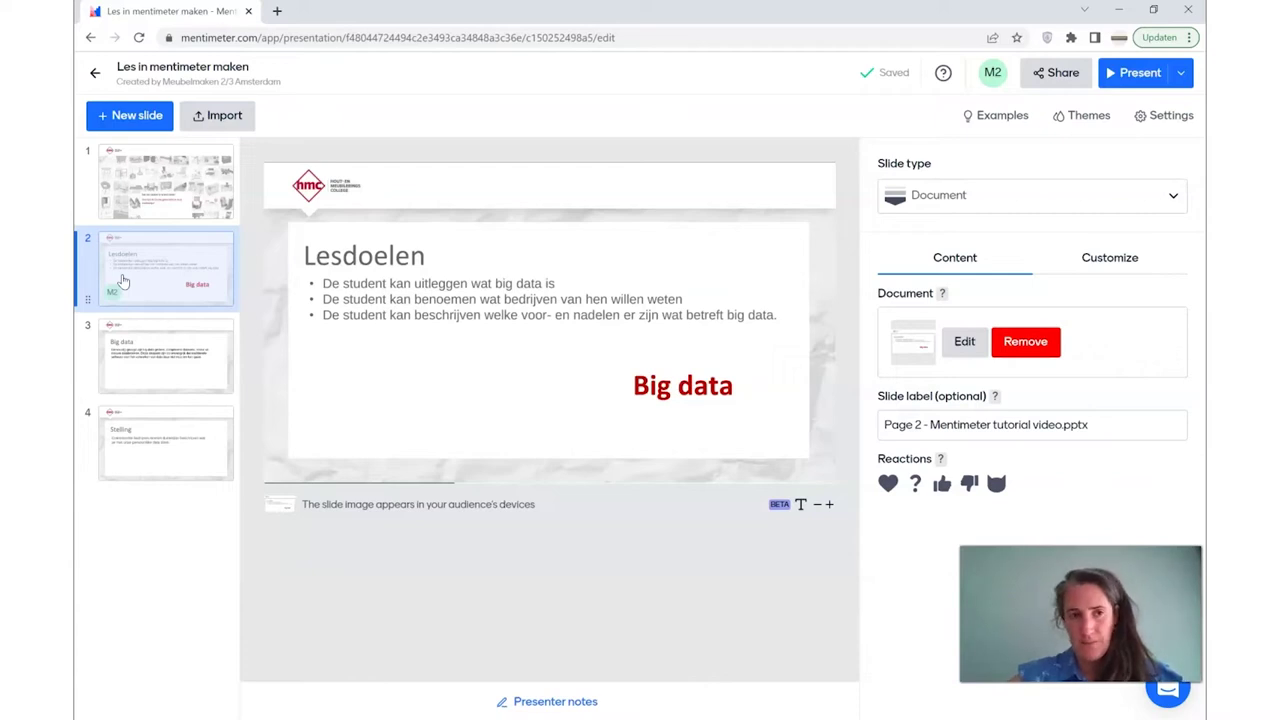
pyautogui.click(133, 356)
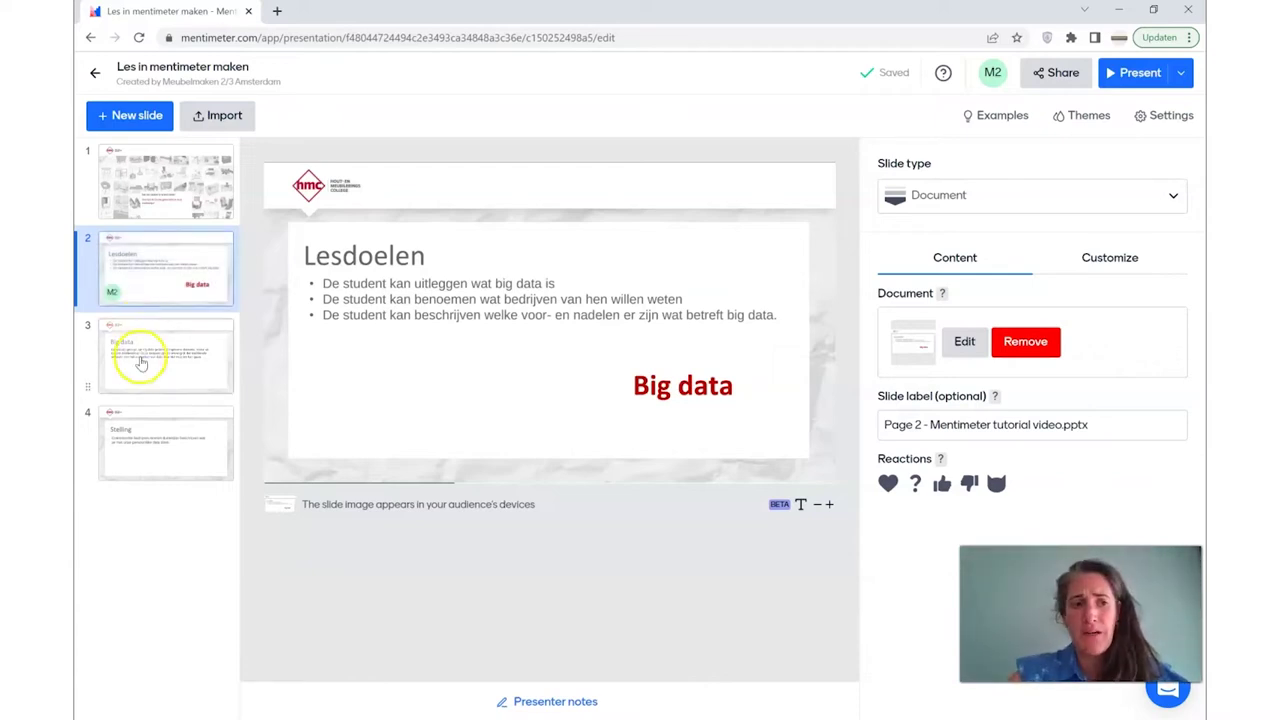
pyautogui.click(143, 444)
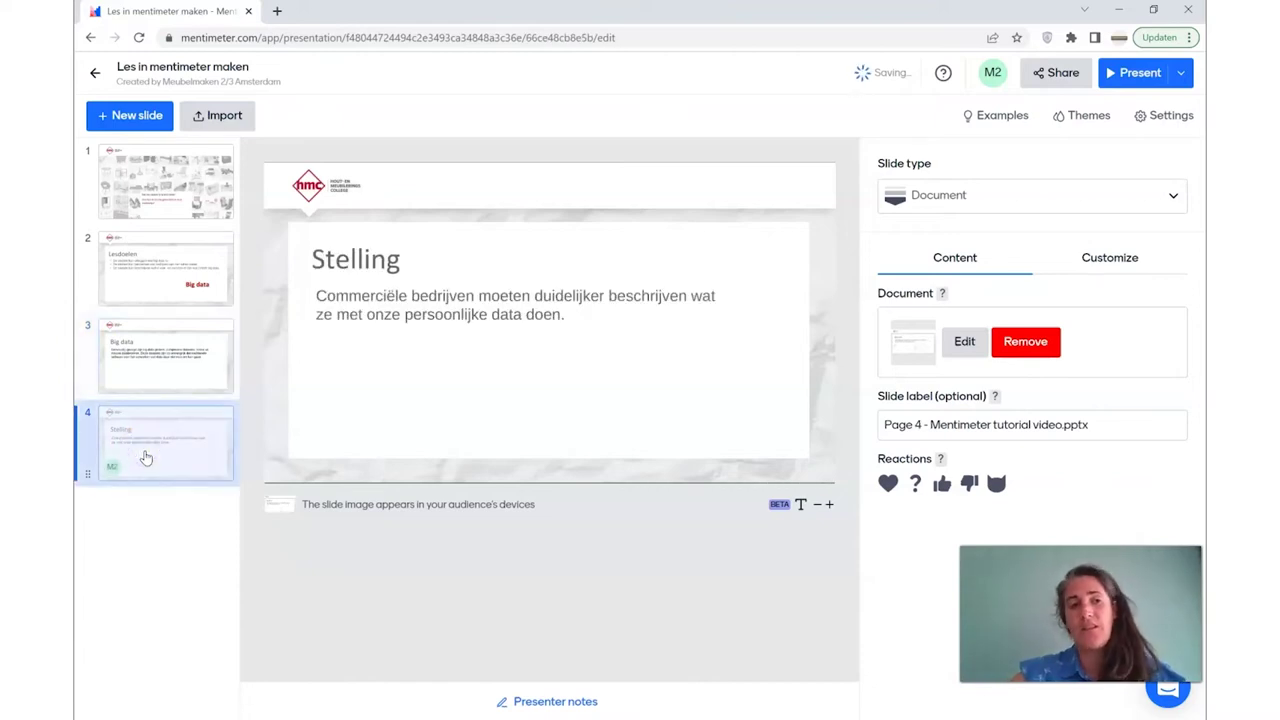
pyautogui.click(156, 295)
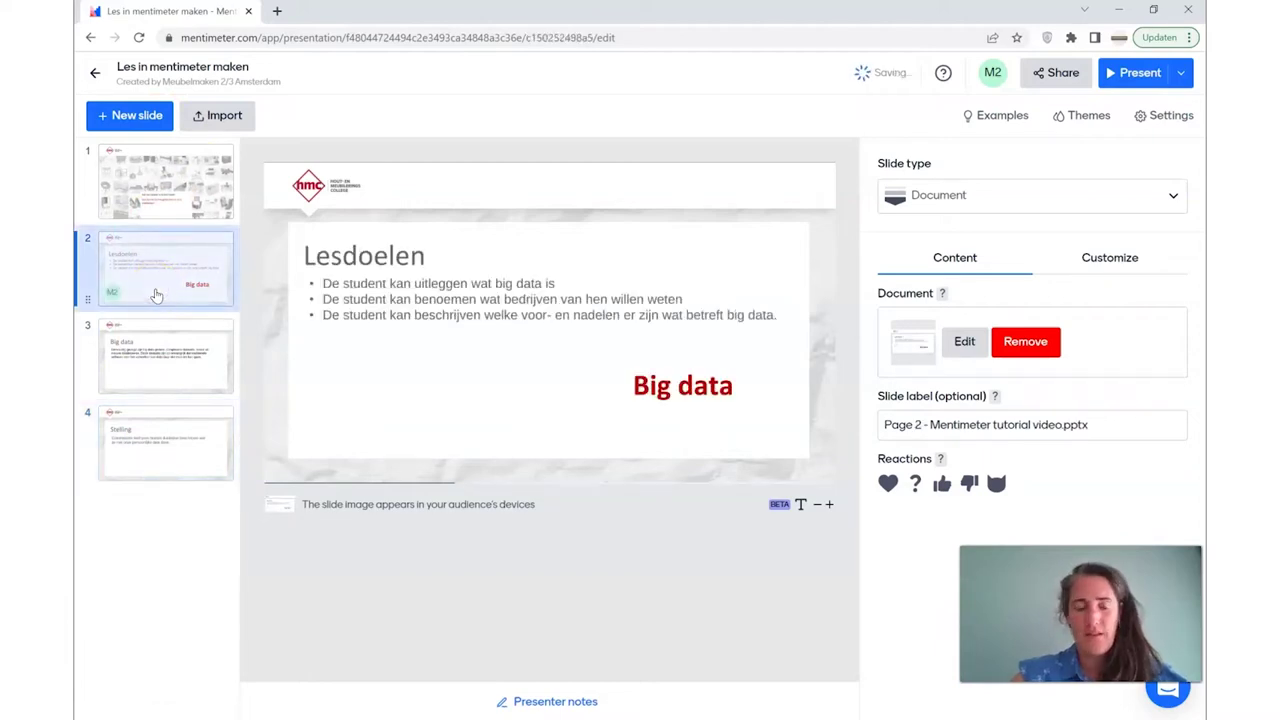
pyautogui.click(133, 117)
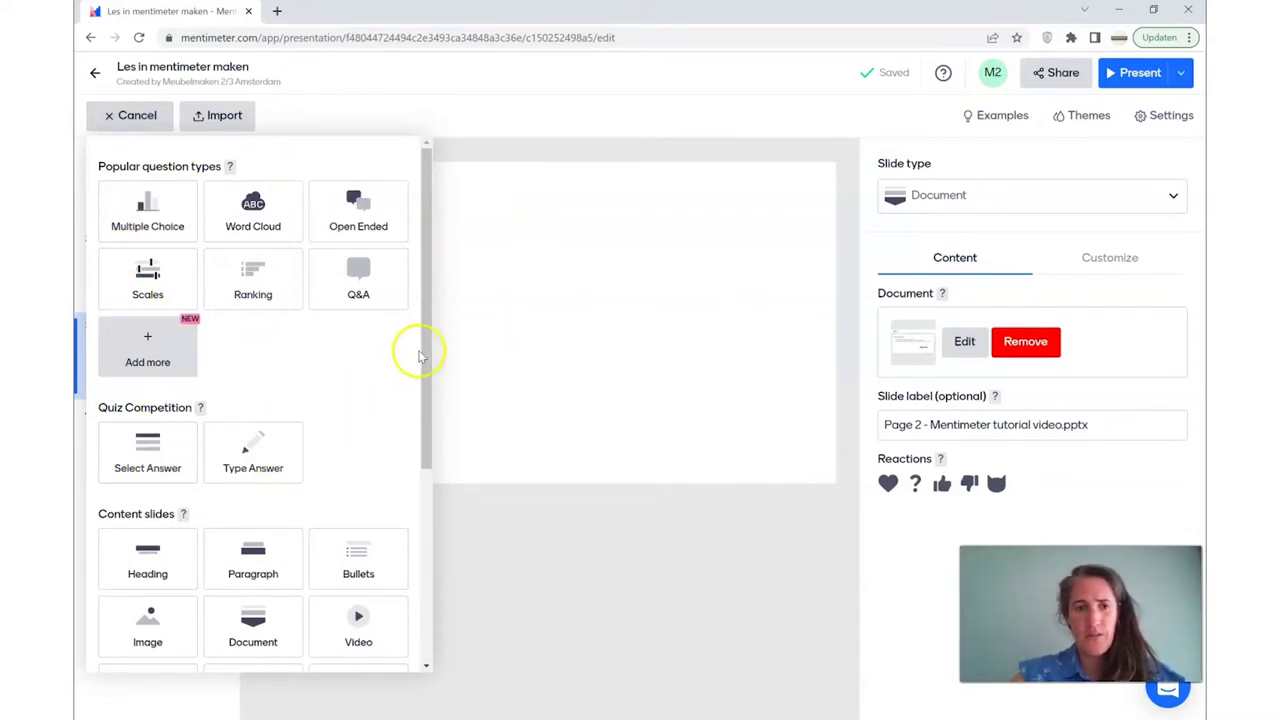
pyautogui.moveTo(425, 357); pyautogui.dragTo(431, 503)
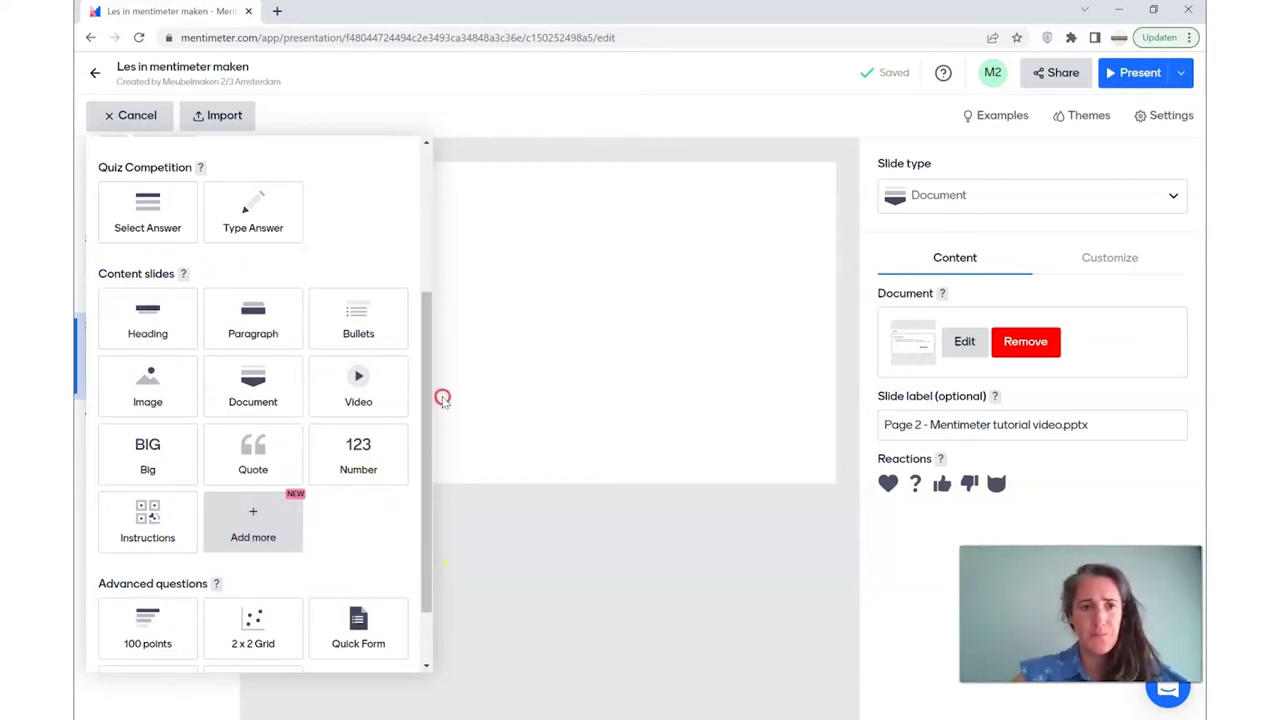
pyautogui.rightClick(440, 354)
pyautogui.moveTo(422, 367); pyautogui.dragTo(423, 209)
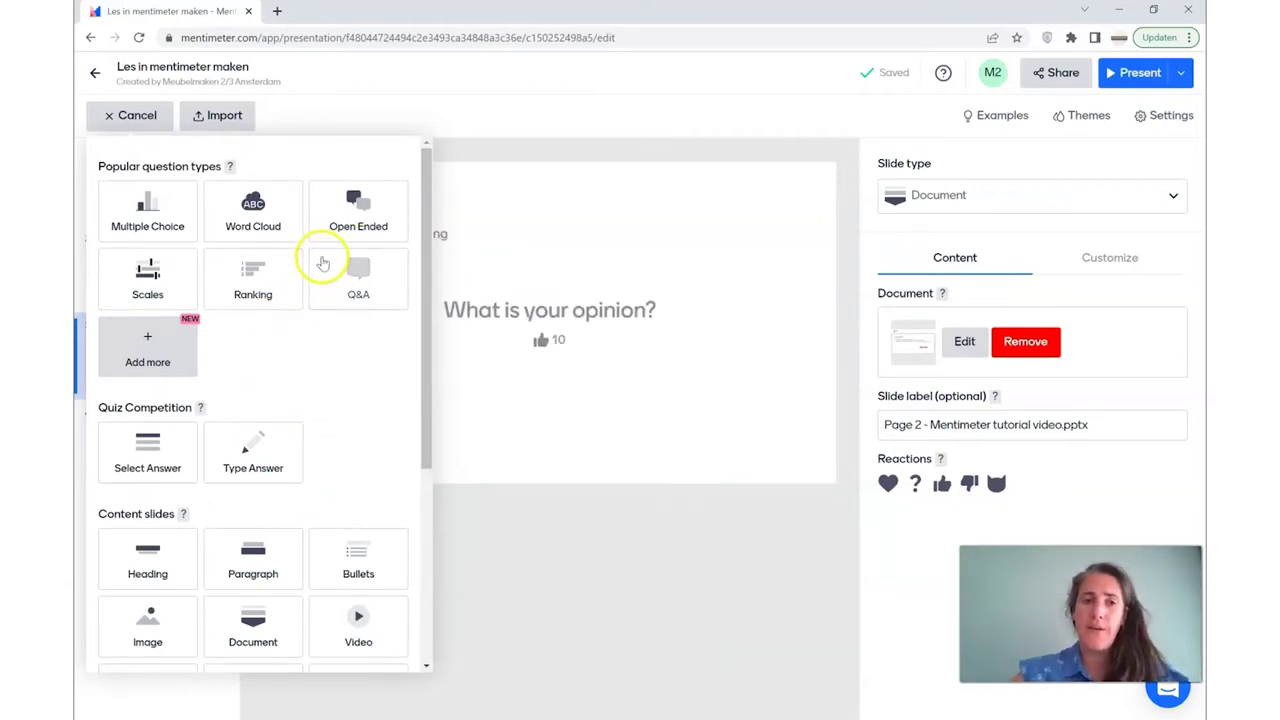
pyautogui.click(265, 212)
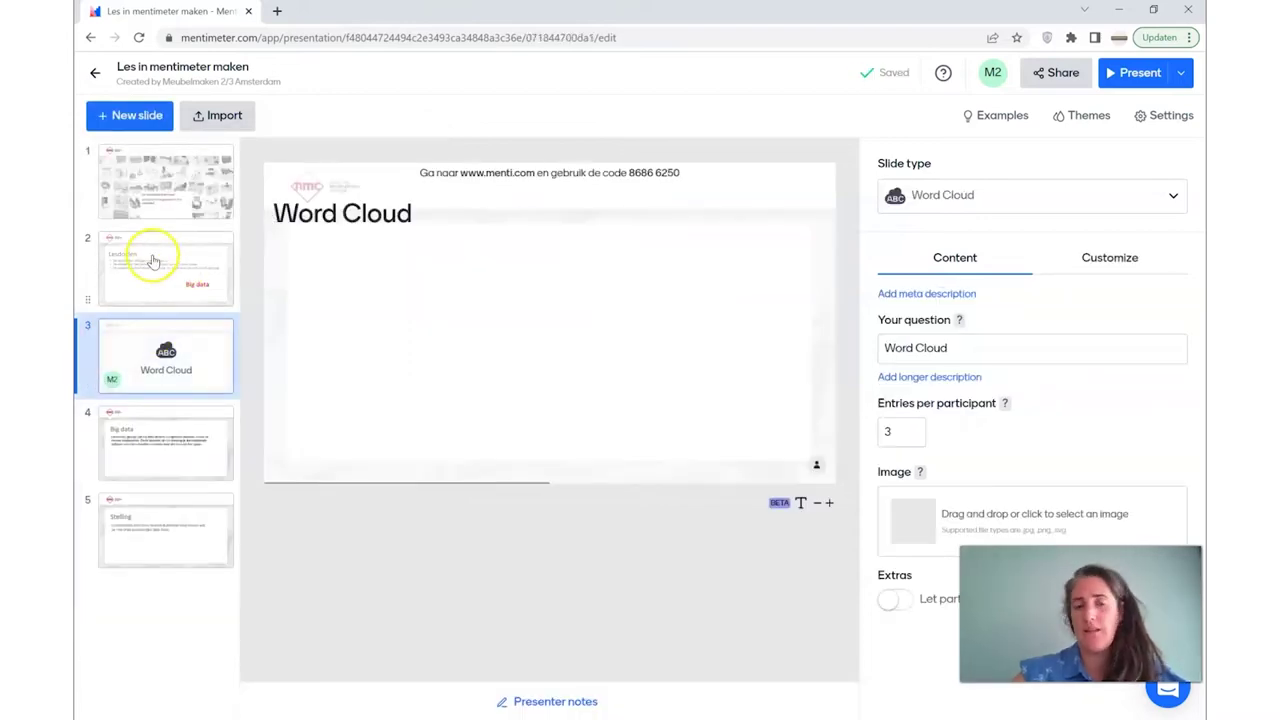
pyautogui.moveTo(157, 257); pyautogui.dragTo(153, 262)
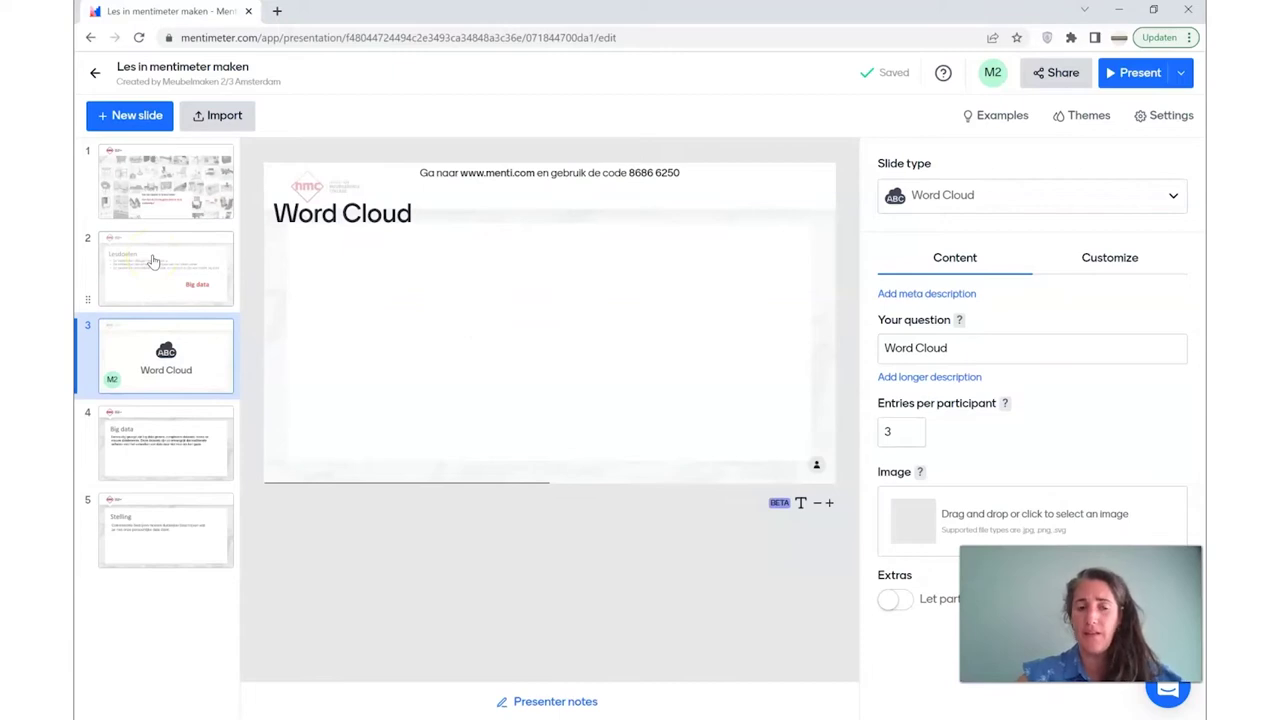
pyautogui.moveTo(160, 365); pyautogui.dragTo(457, 349)
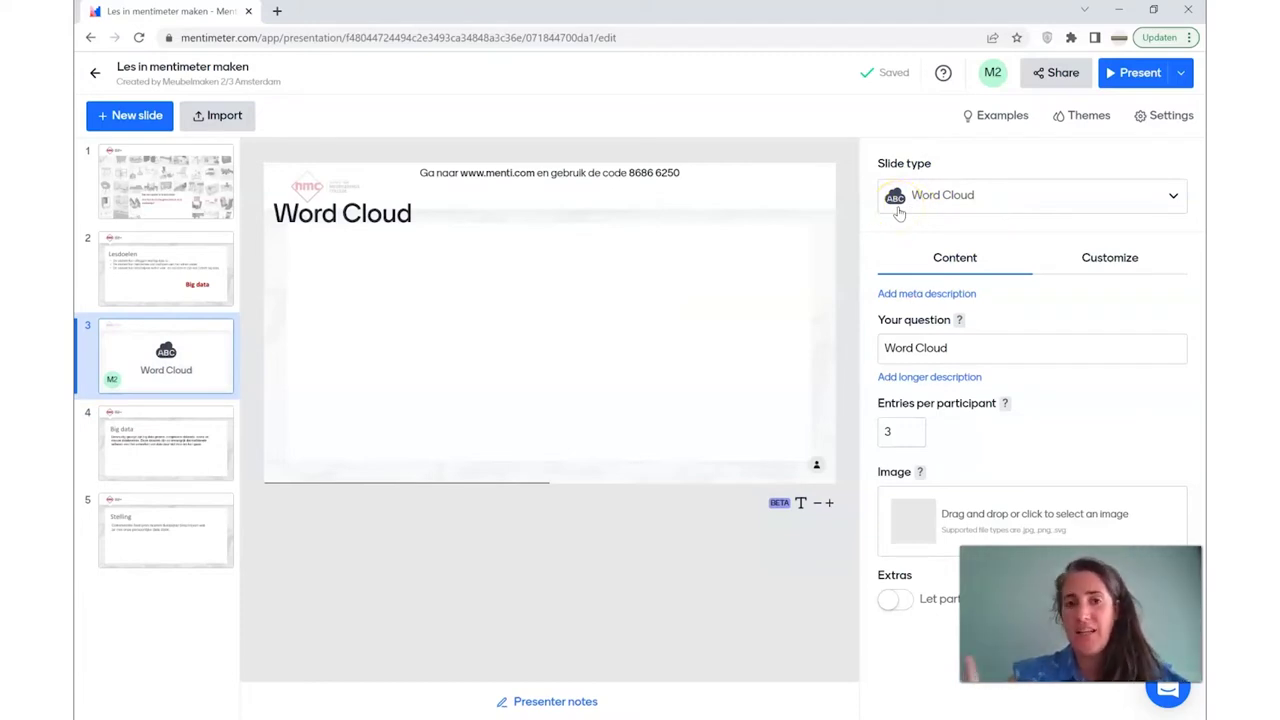
pyautogui.click(378, 213)
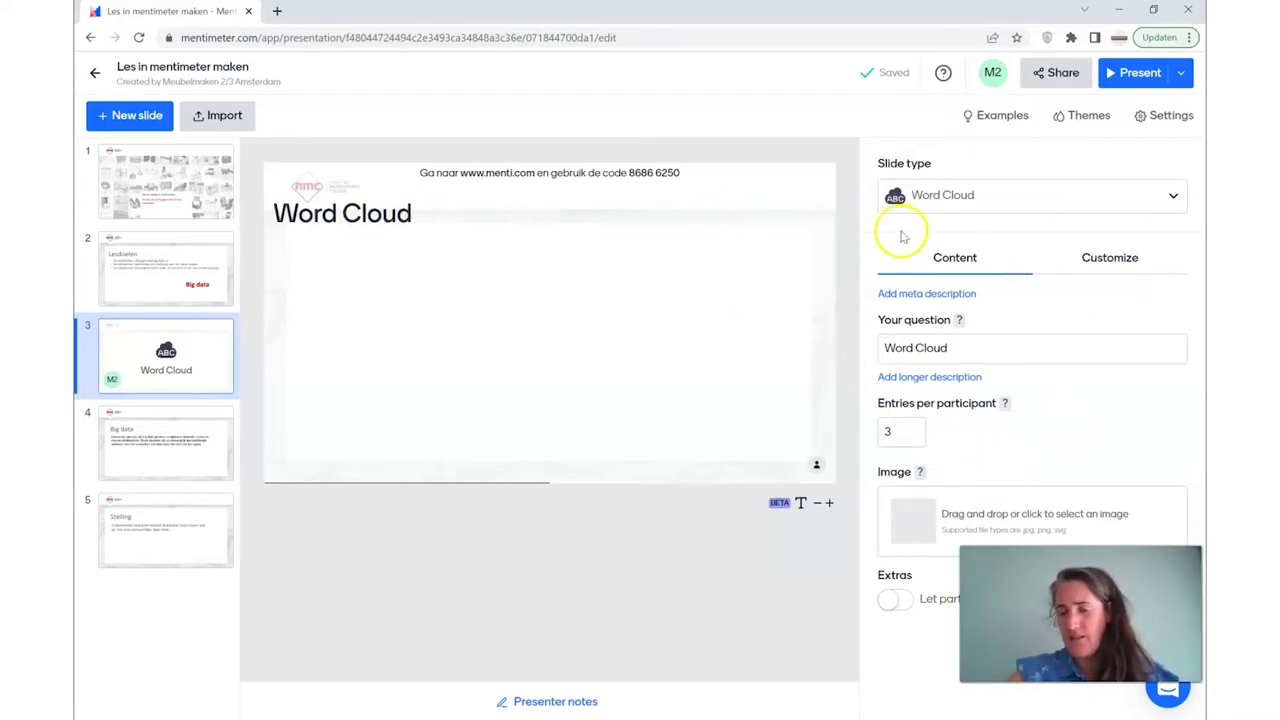
# - Set the word cloud question to "Waar denk jij aan bij Big Data?"
pyautogui.click(966, 343)
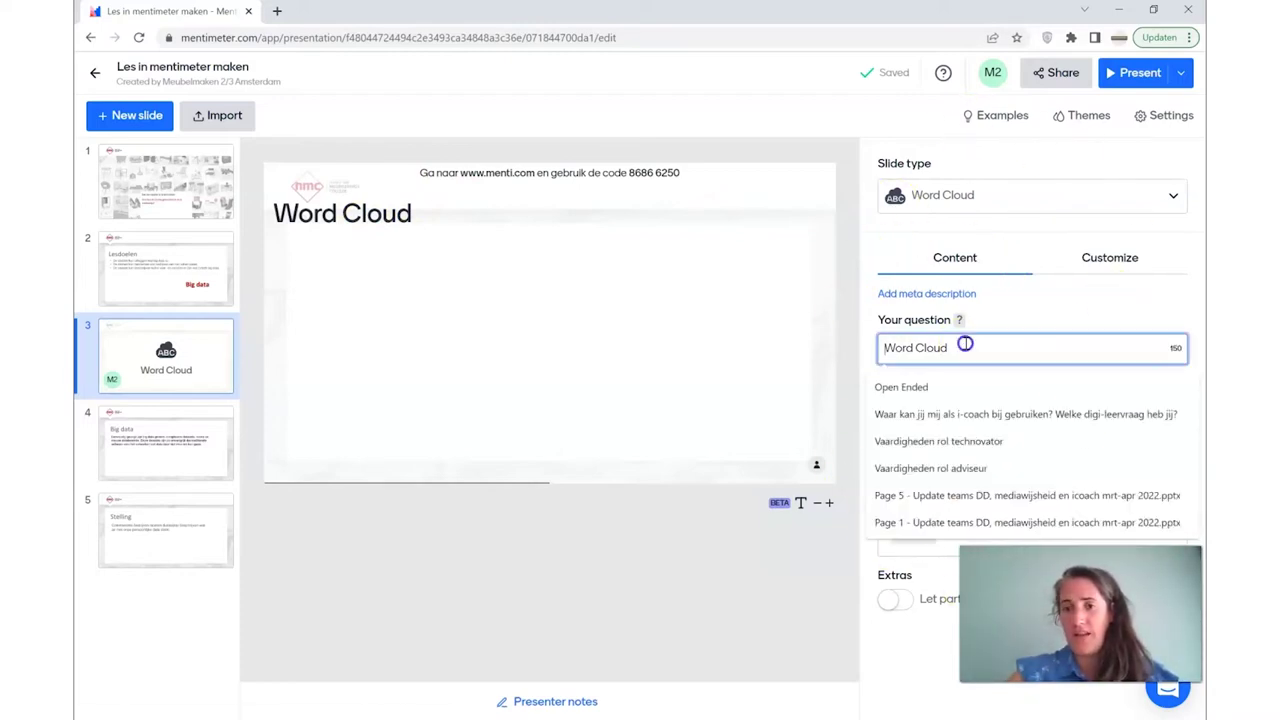
pyautogui.write('W')
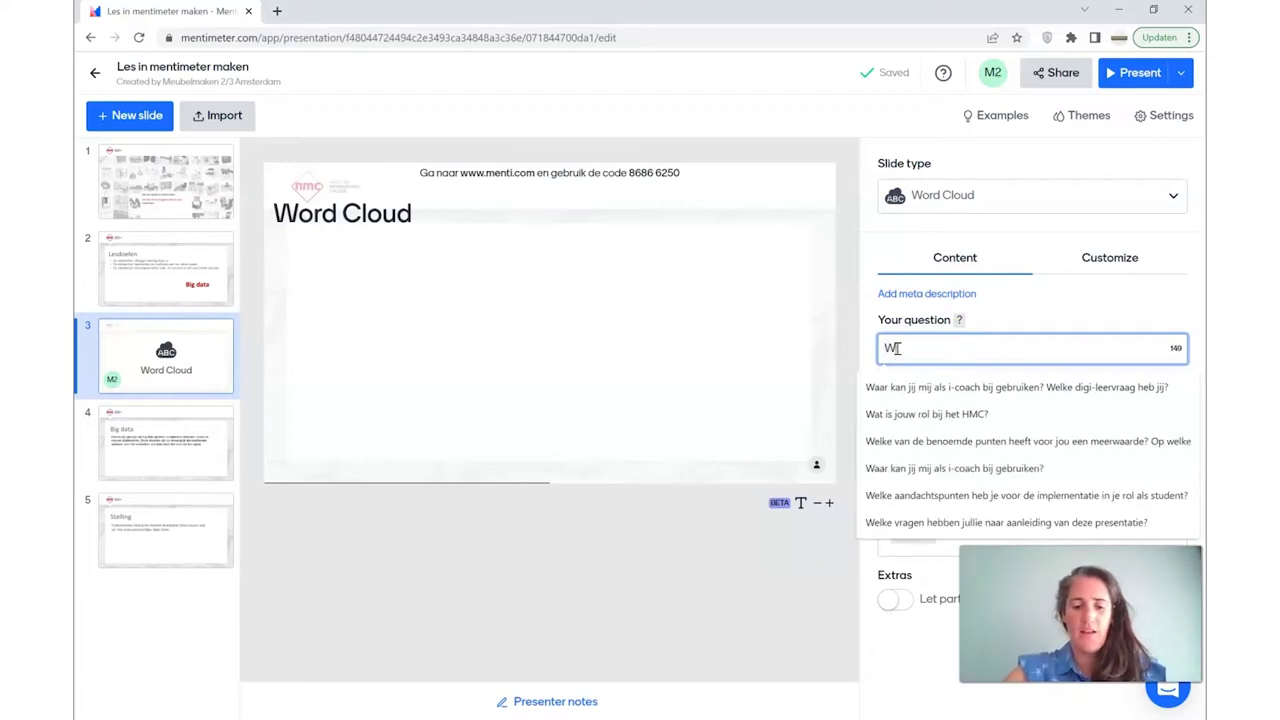
pyautogui.write('aar denk jij aan bij Big Data?')
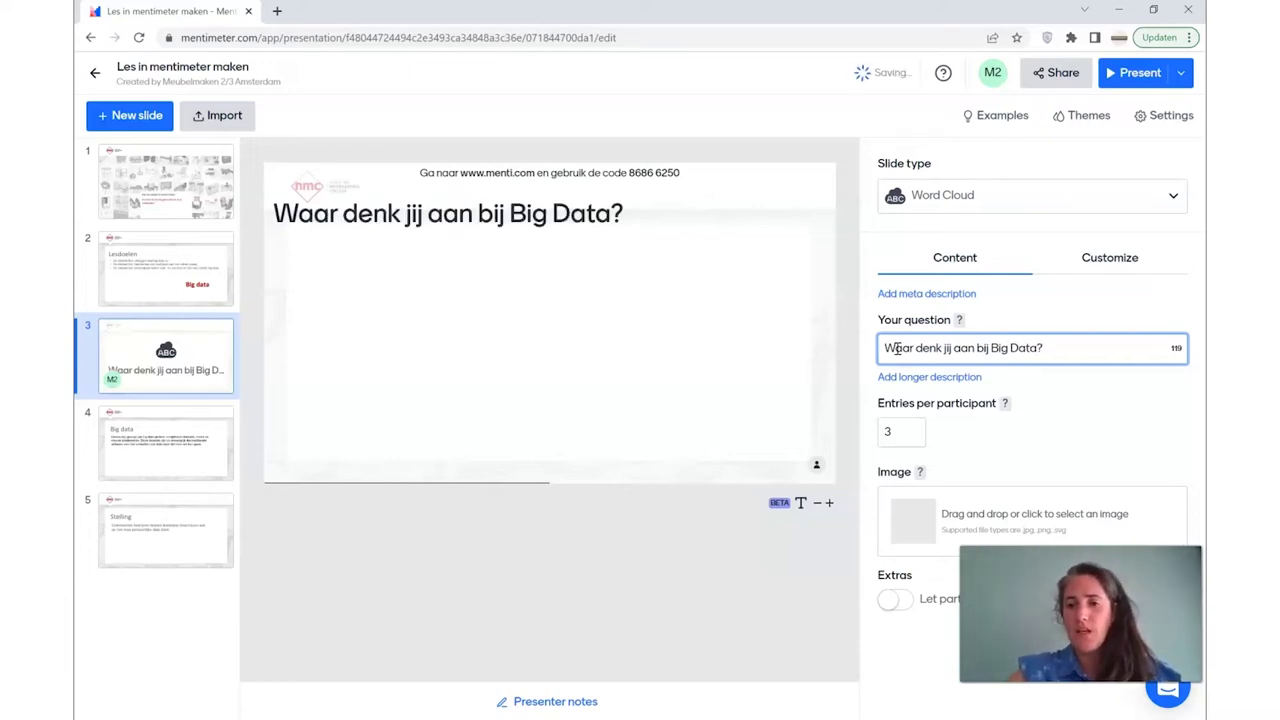
# - Set the word cloud to 1 entry per participant, enable its extra participant option, and check the slide's customization settings
pyautogui.click(914, 437)
pyautogui.click(914, 437)
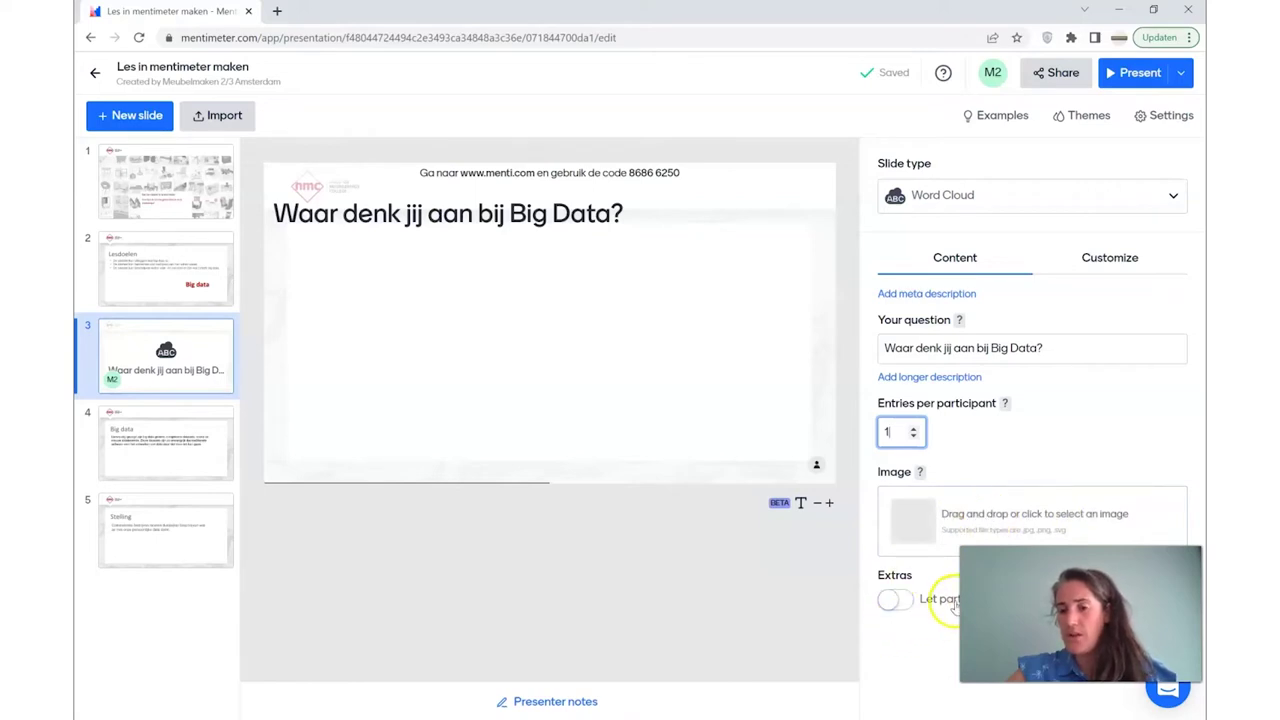
pyautogui.click(894, 601)
pyautogui.click(1110, 262)
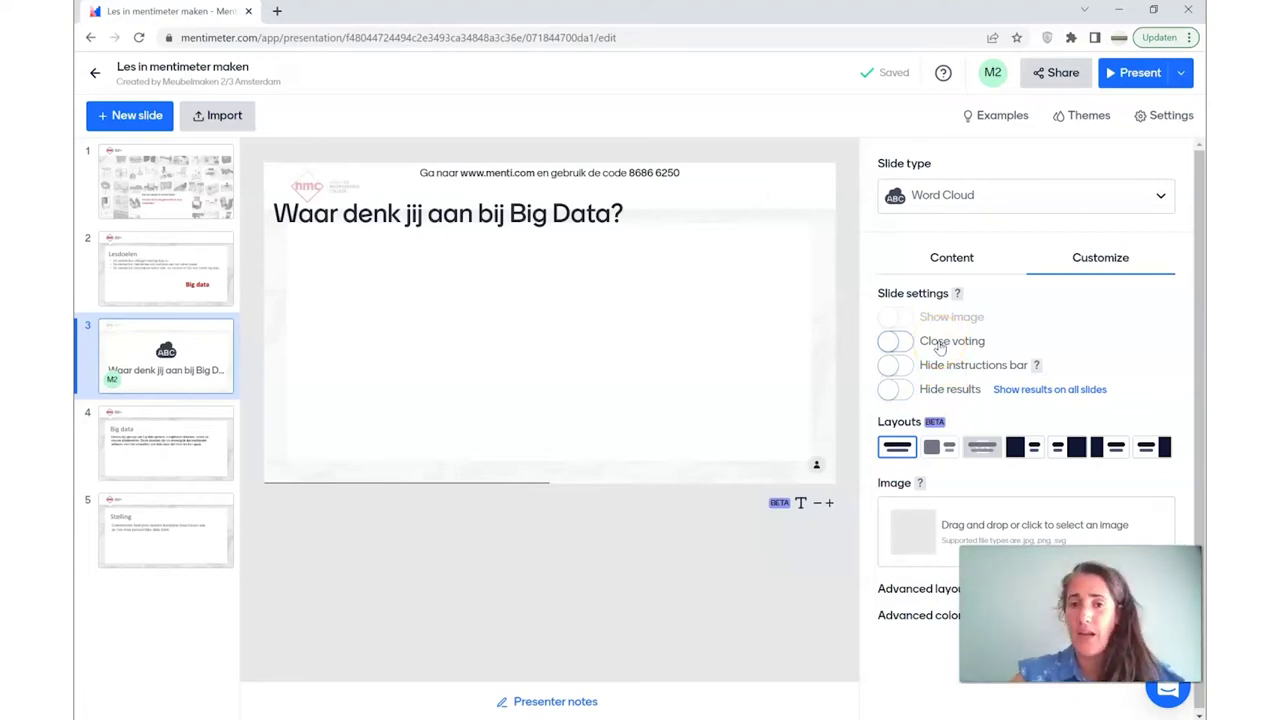
pyautogui.click(950, 256)
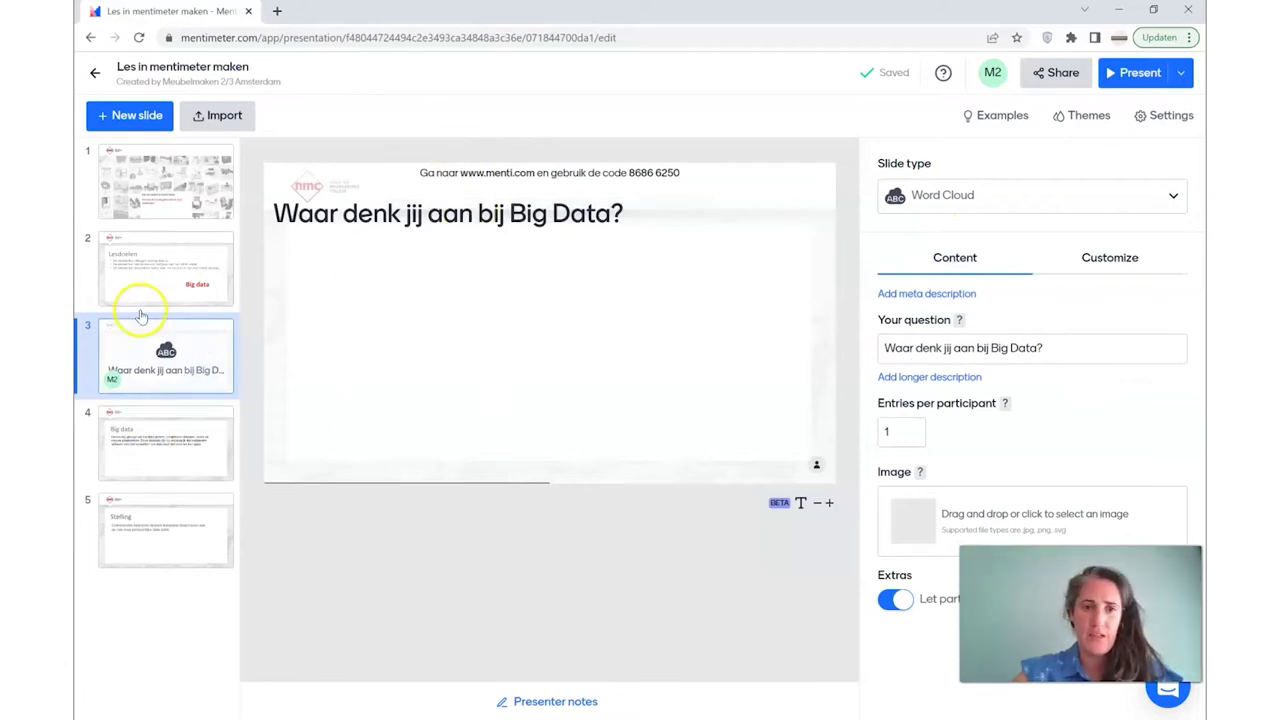
# - Insert a Video slide directly after the Big data explanation slide
pyautogui.click(155, 444)
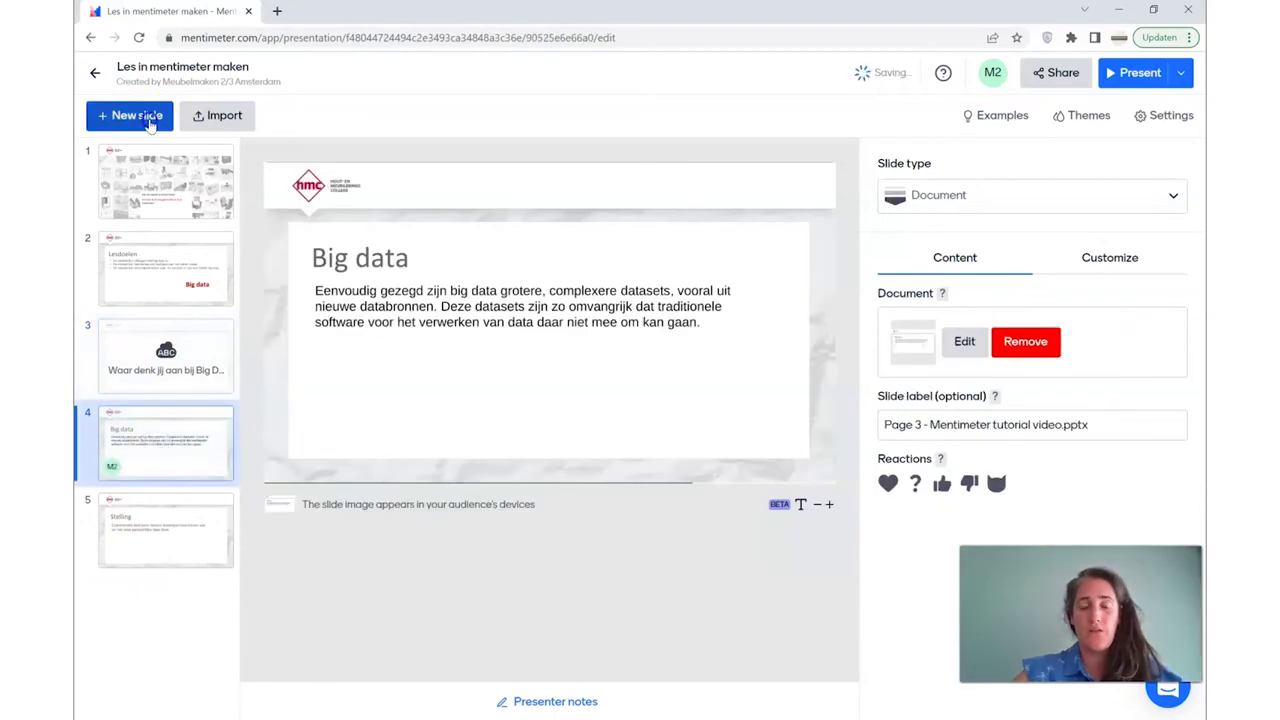
pyautogui.click(150, 117)
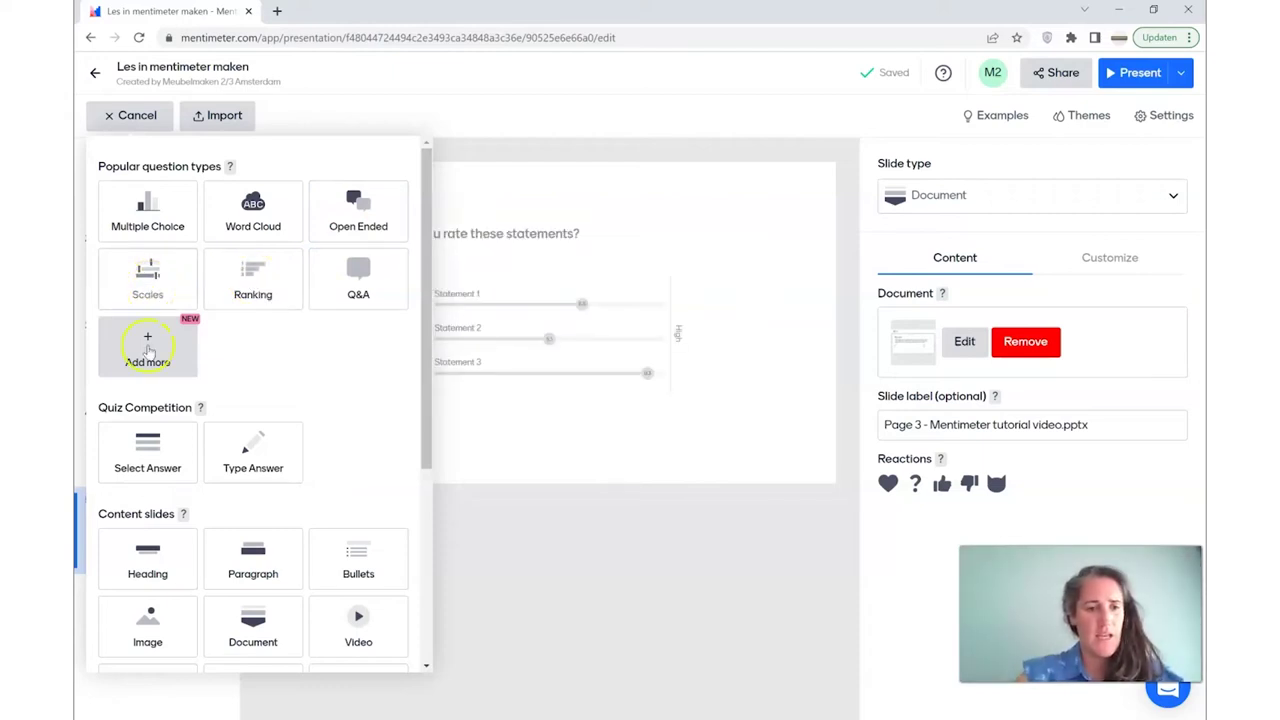
pyautogui.moveTo(422, 363); pyautogui.dragTo(422, 524)
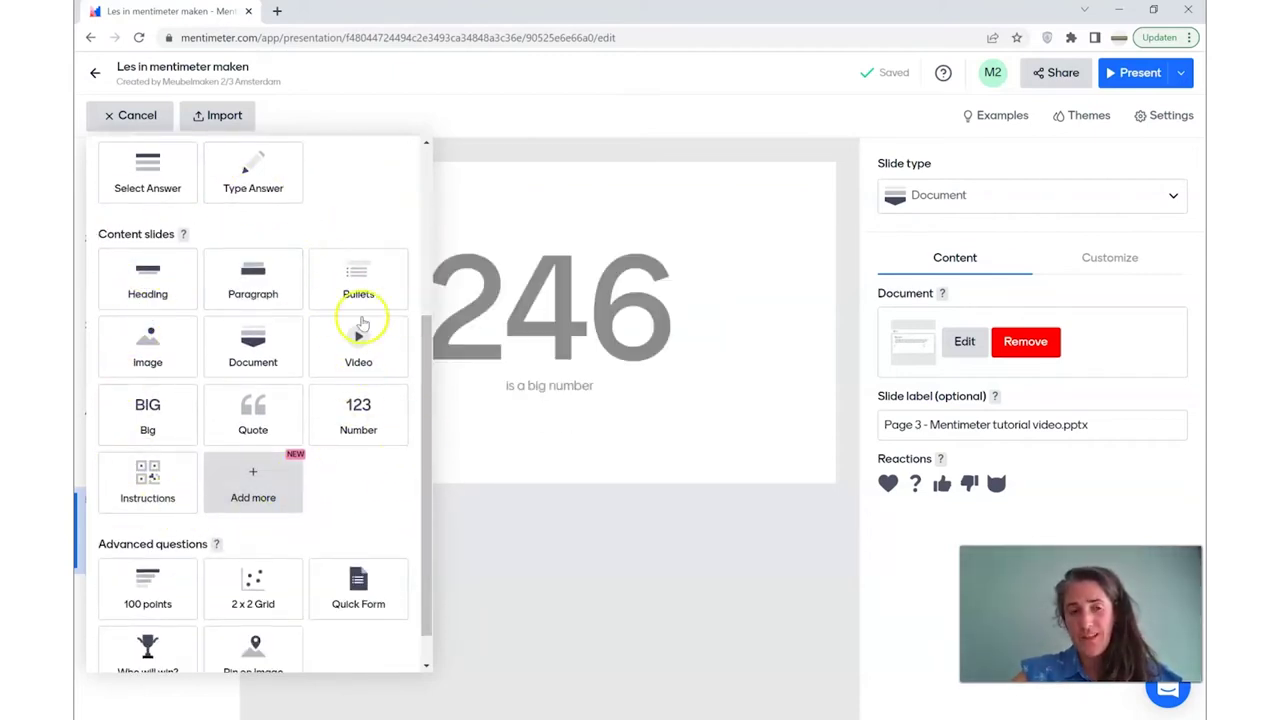
pyautogui.click(266, 500)
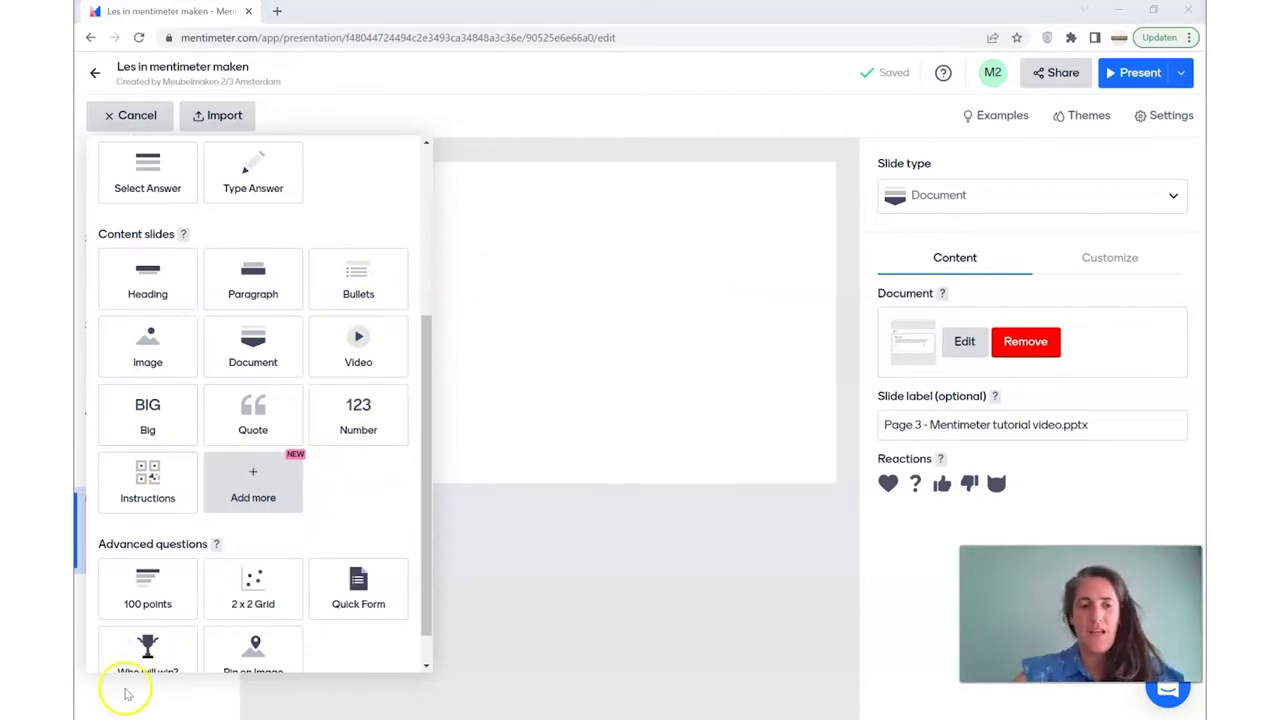
pyautogui.click(354, 368)
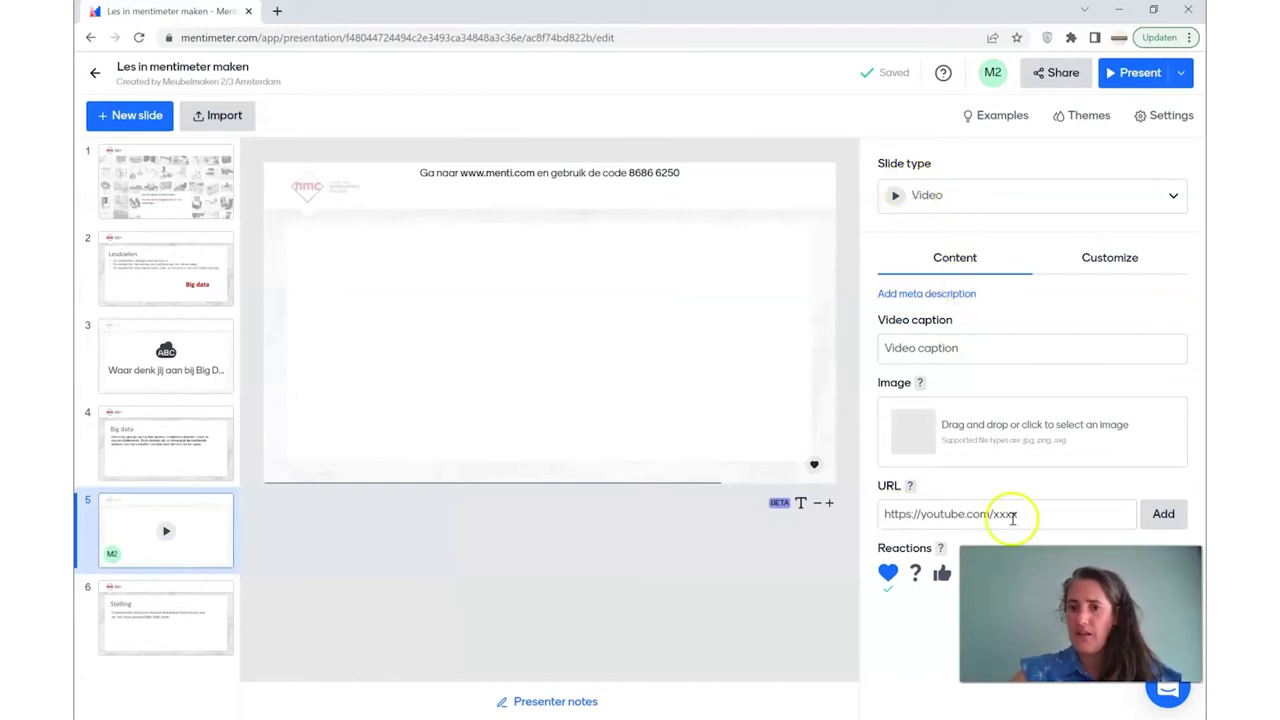
pyautogui.click(946, 347)
pyautogui.write('Wa')
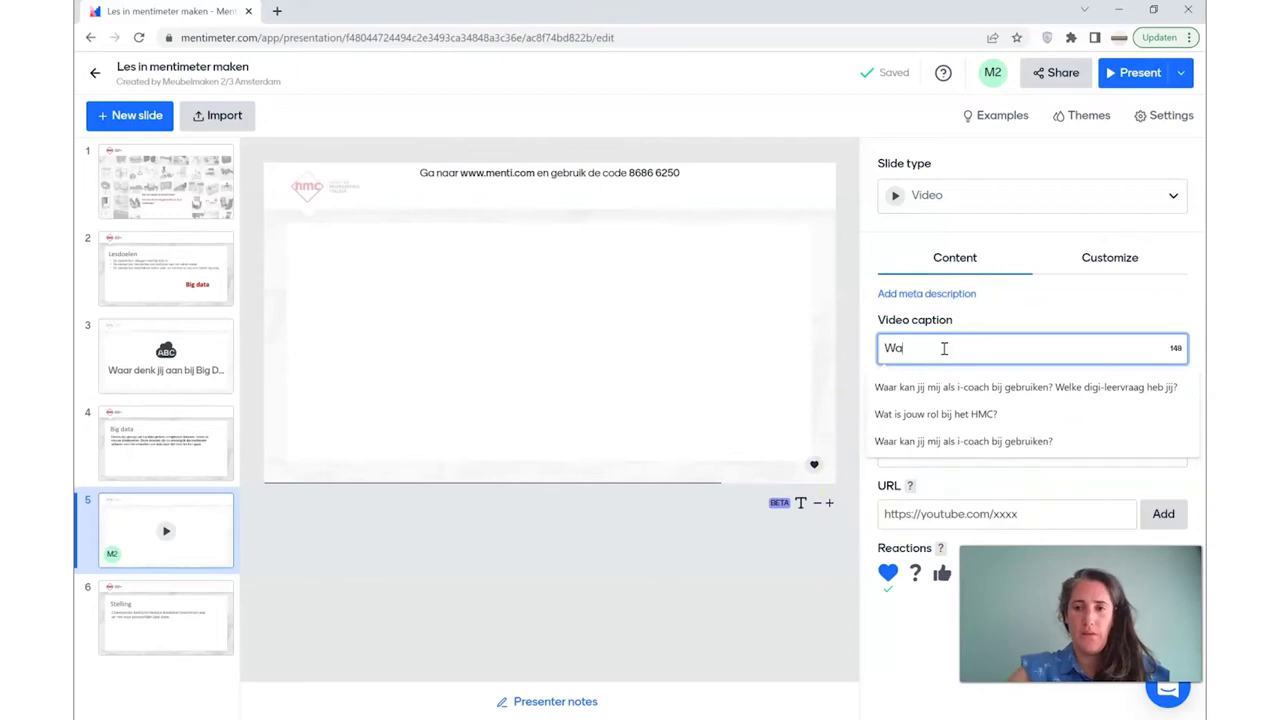
pyautogui.write('t is big data?')
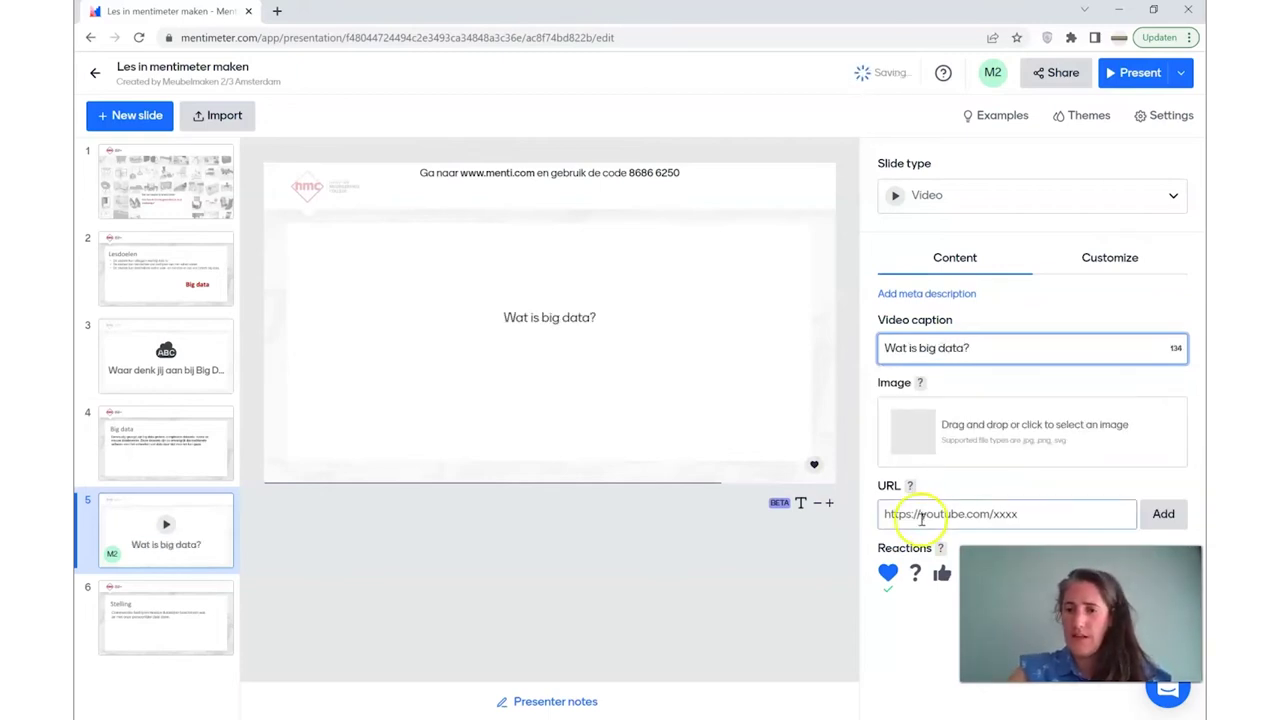
pyautogui.click(920, 515)
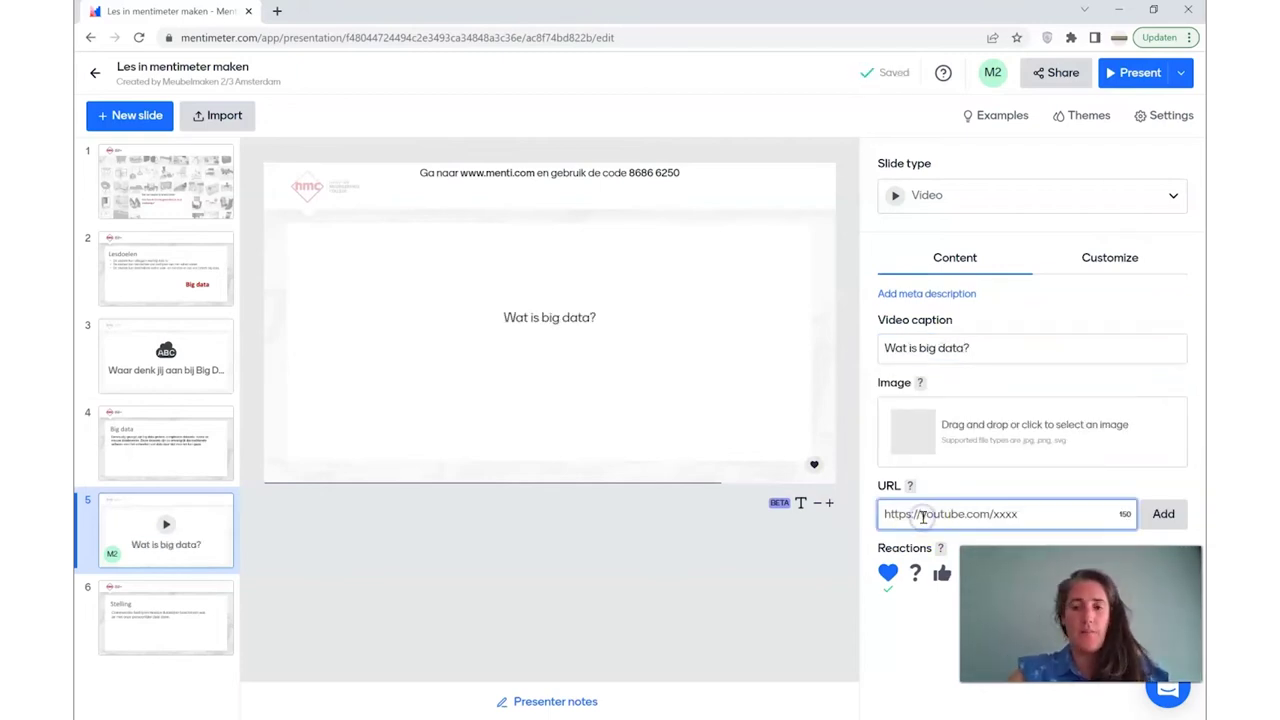
pyautogui.write('https://www.youtube.com/watch?v=rBALdOsFRhQ')
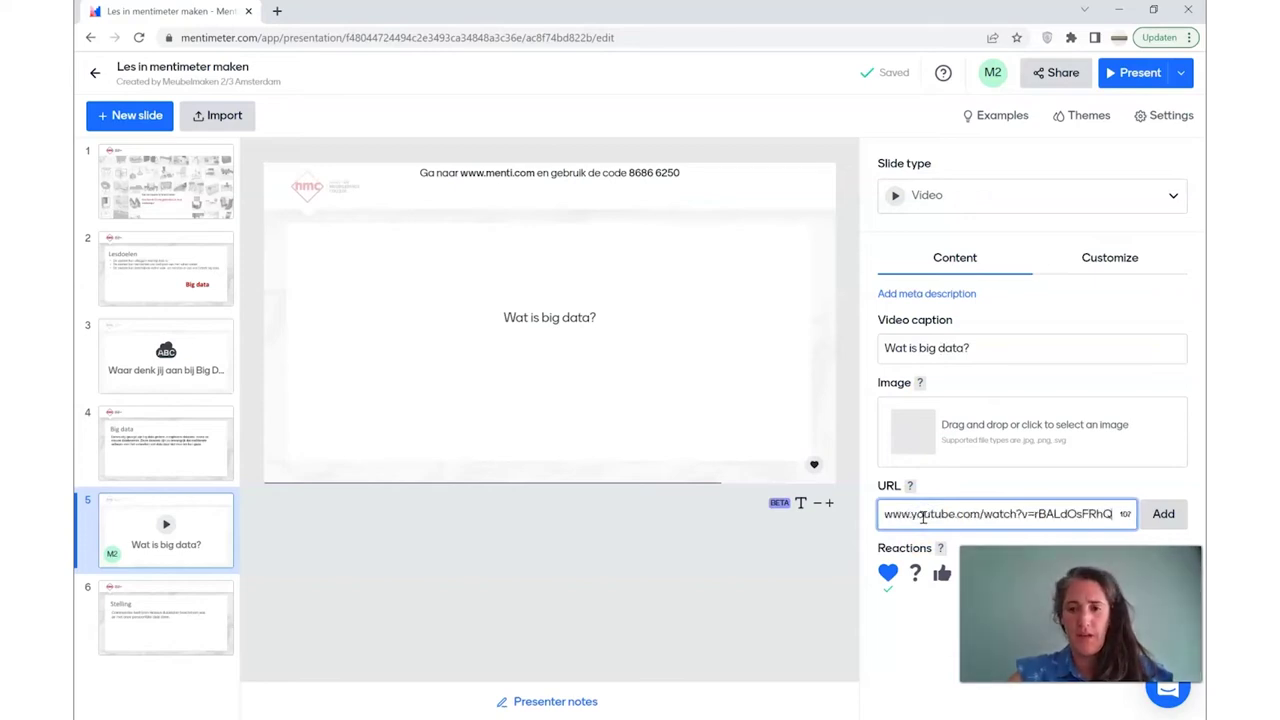
pyautogui.click(1161, 514)
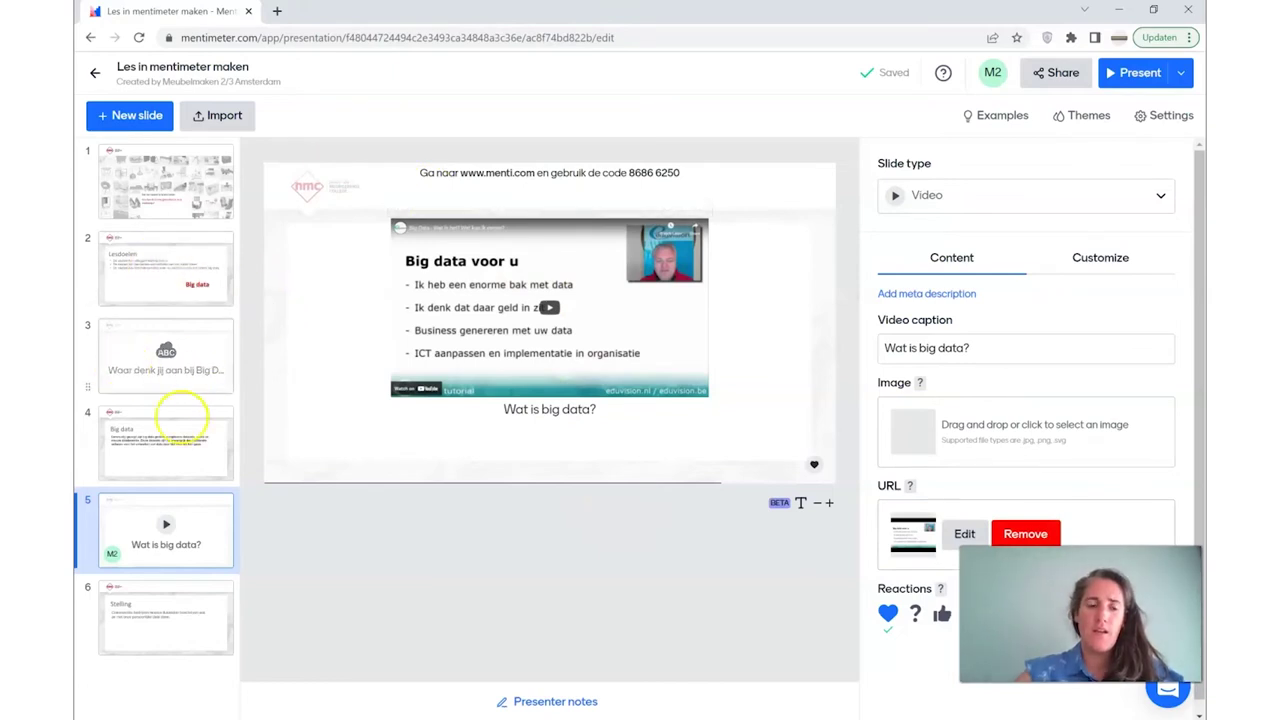
# - Add an Open Ended slide after the Stelling slide and set its question to "Wat vind jij?"
pyautogui.click(188, 630)
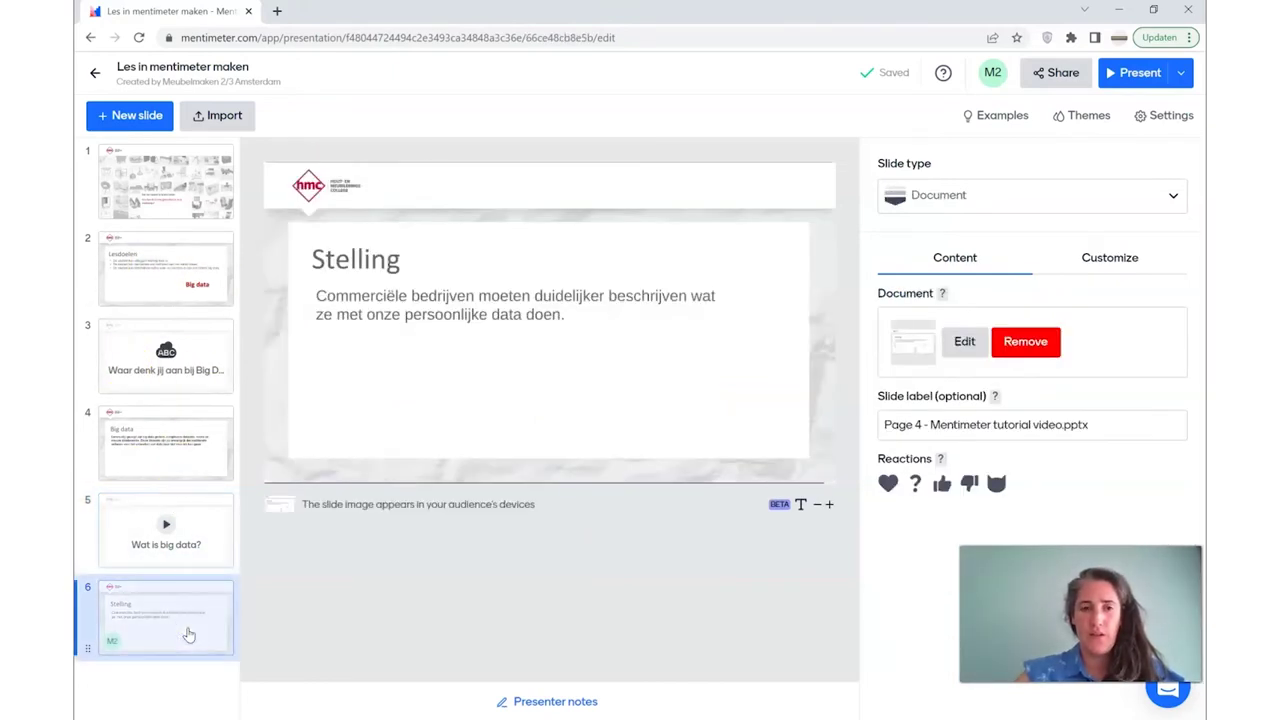
pyautogui.click(135, 120)
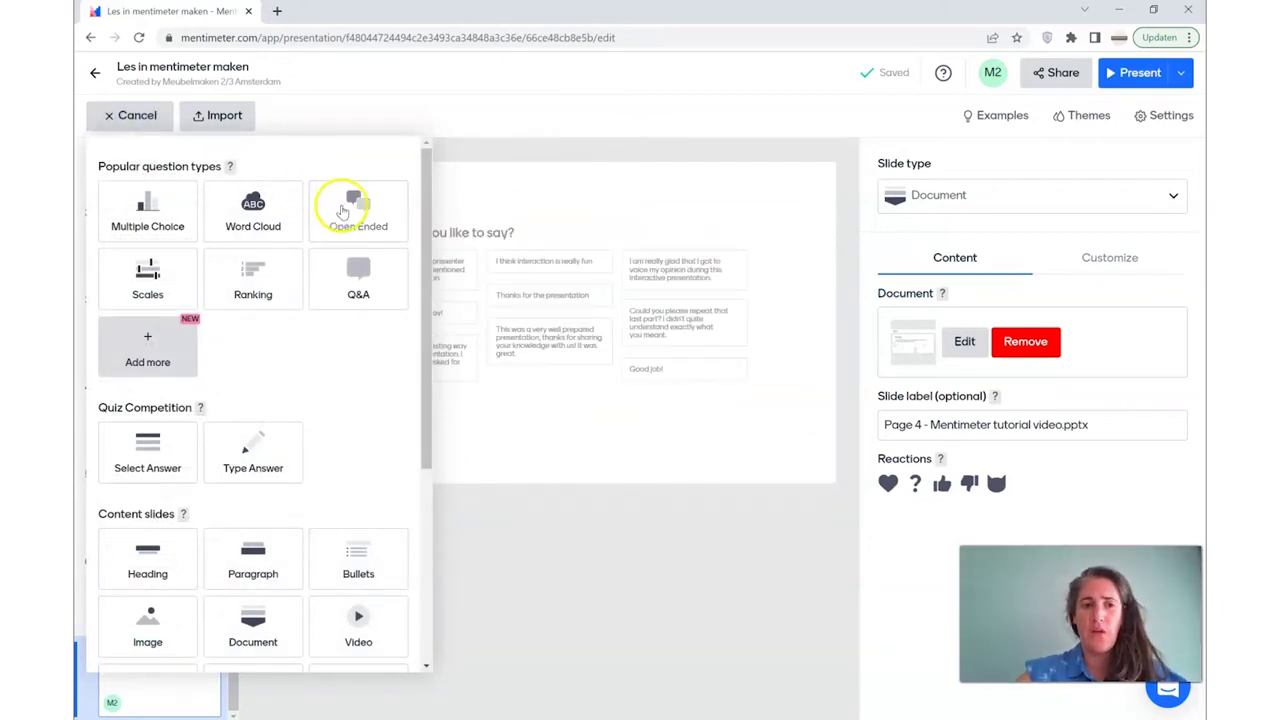
pyautogui.click(341, 207)
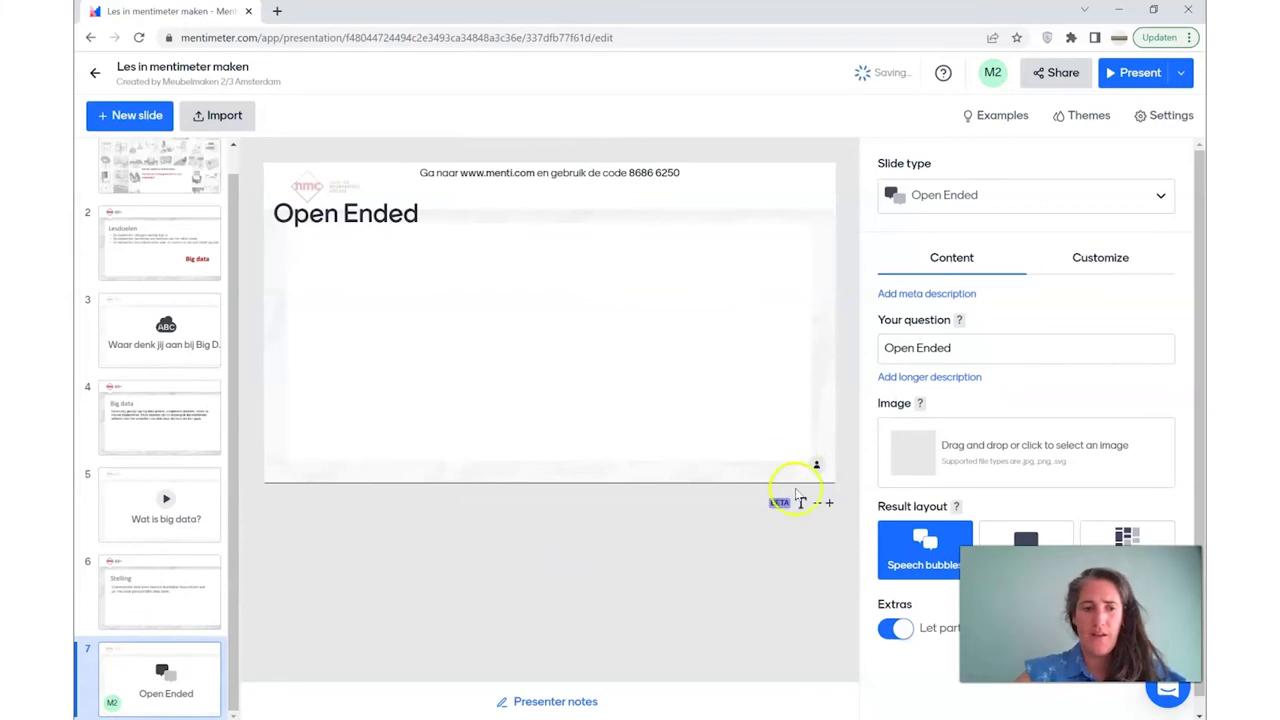
pyautogui.click(945, 350)
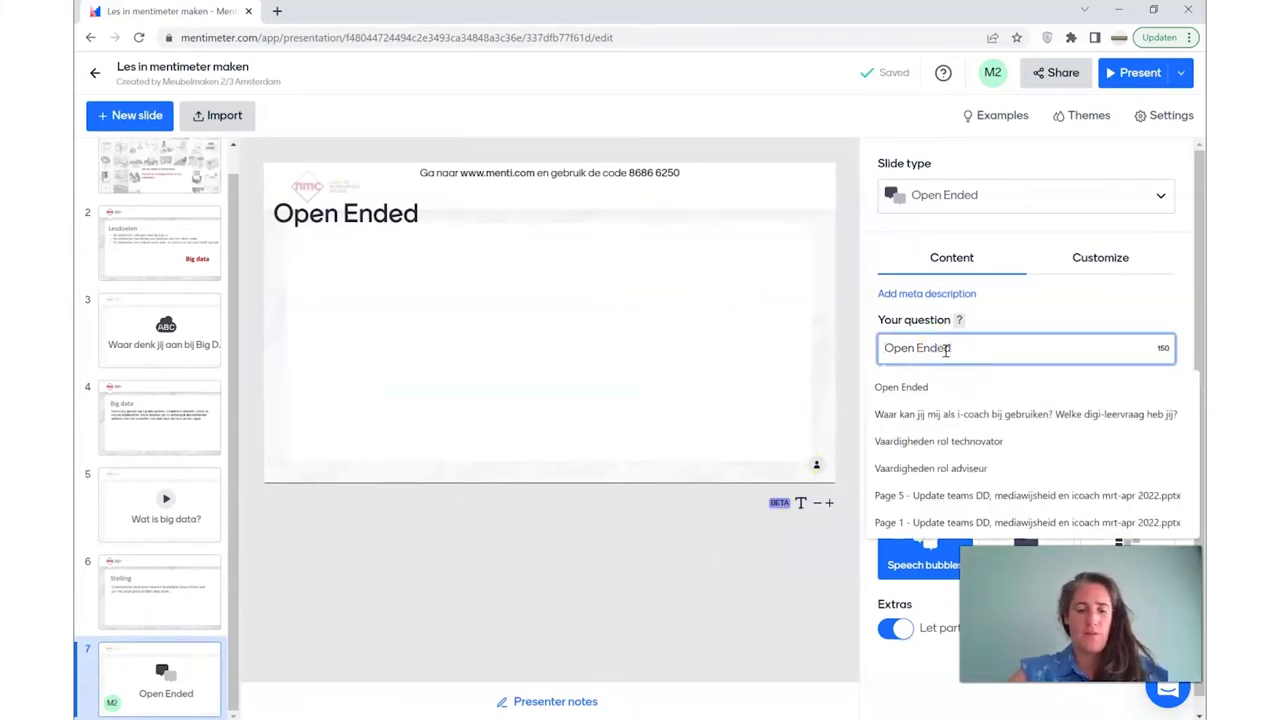
pyautogui.write('Wat vind jij?')
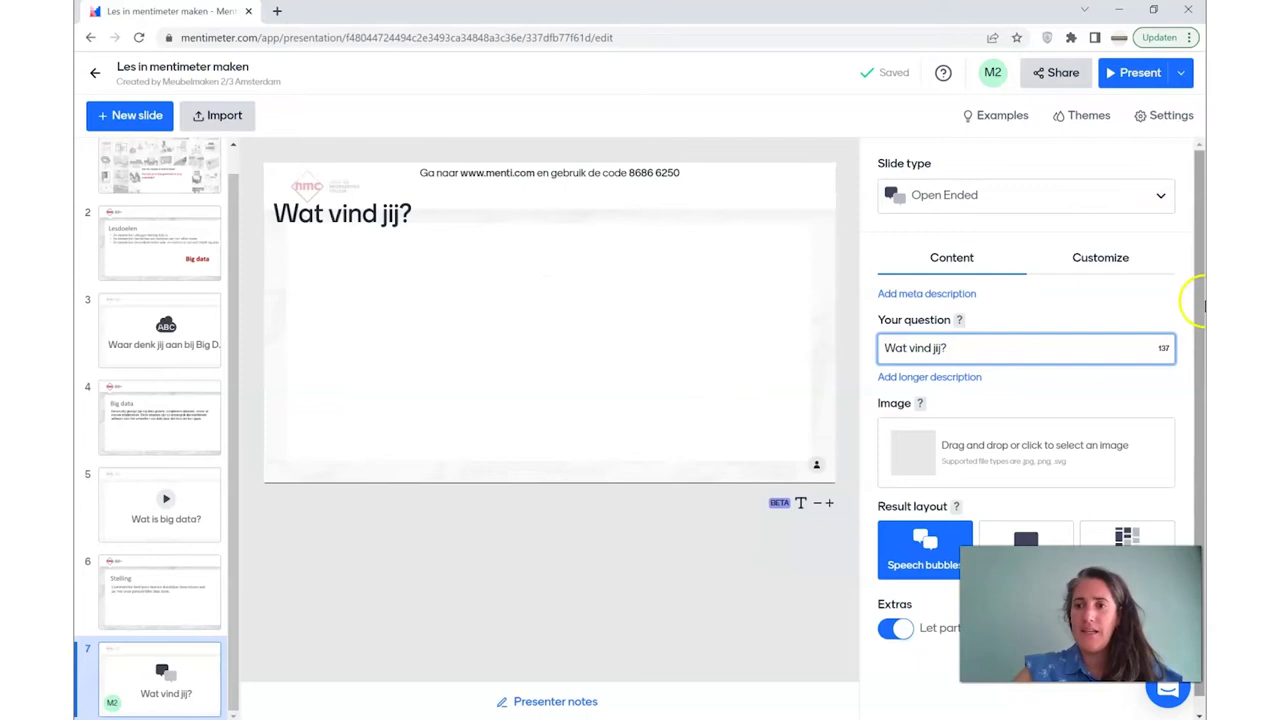
pyautogui.scroll(-1, 1200, 290)
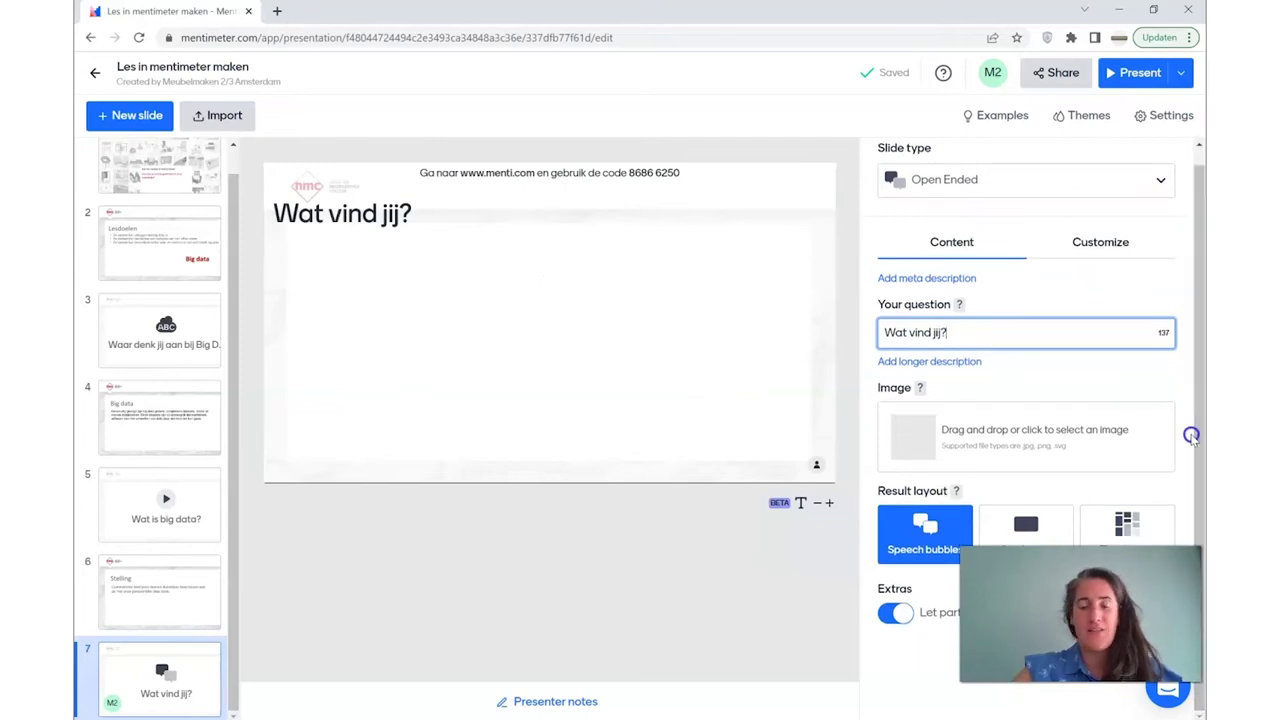
pyautogui.click(133, 115)
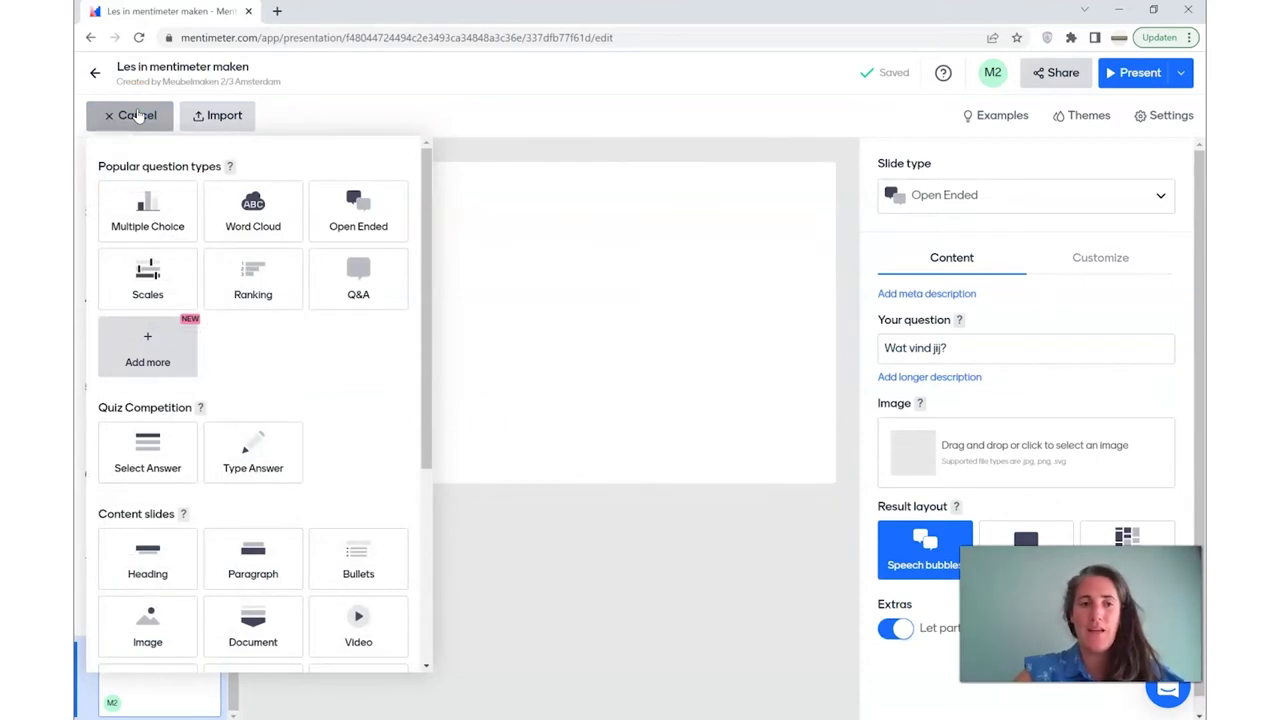
pyautogui.moveTo(428, 340); pyautogui.dragTo(409, 531)
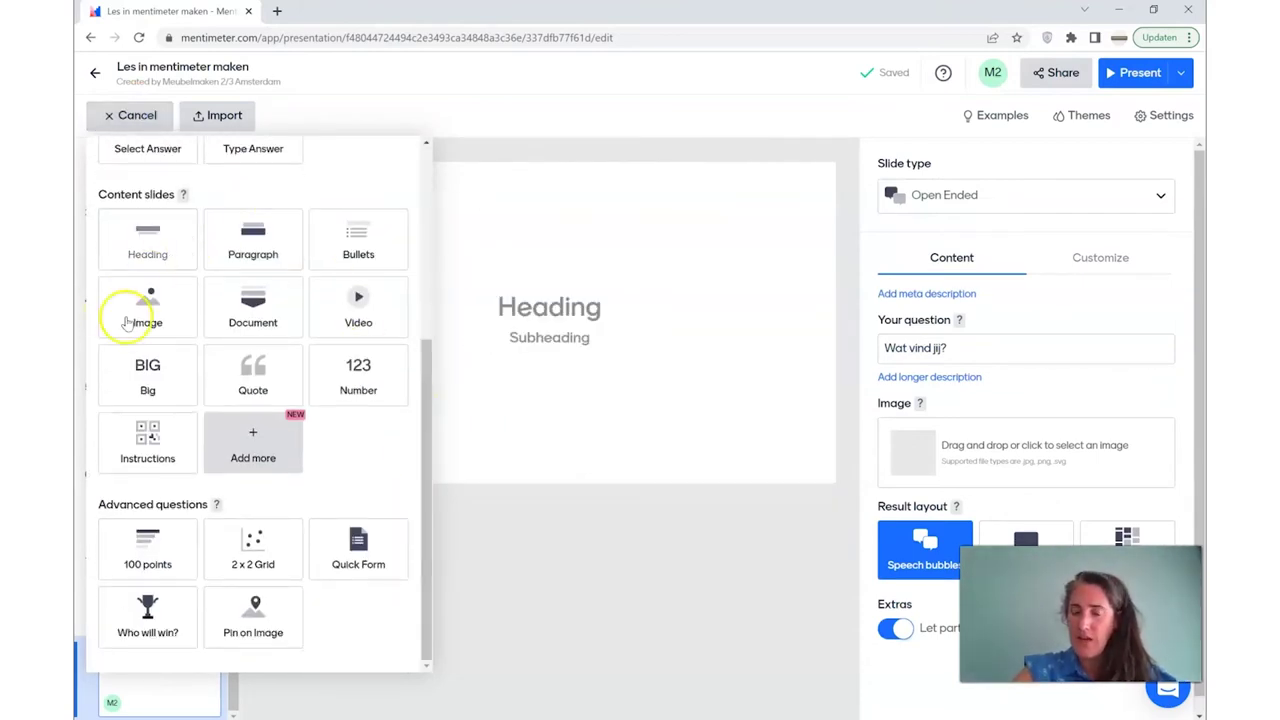
pyautogui.click(629, 148)
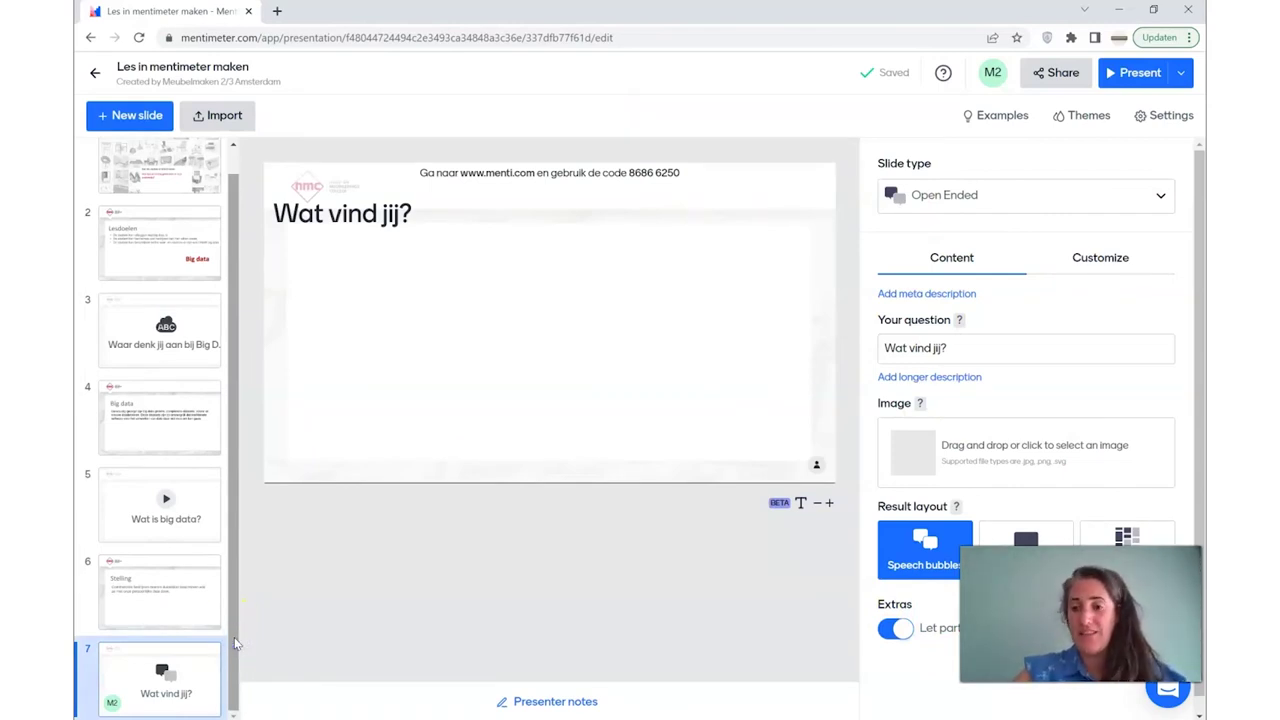
# - Preview the "Wat vind jij?" slide in full-screen presentation mode, check its joining instructions, and return to the editor
pyautogui.click(1132, 73)
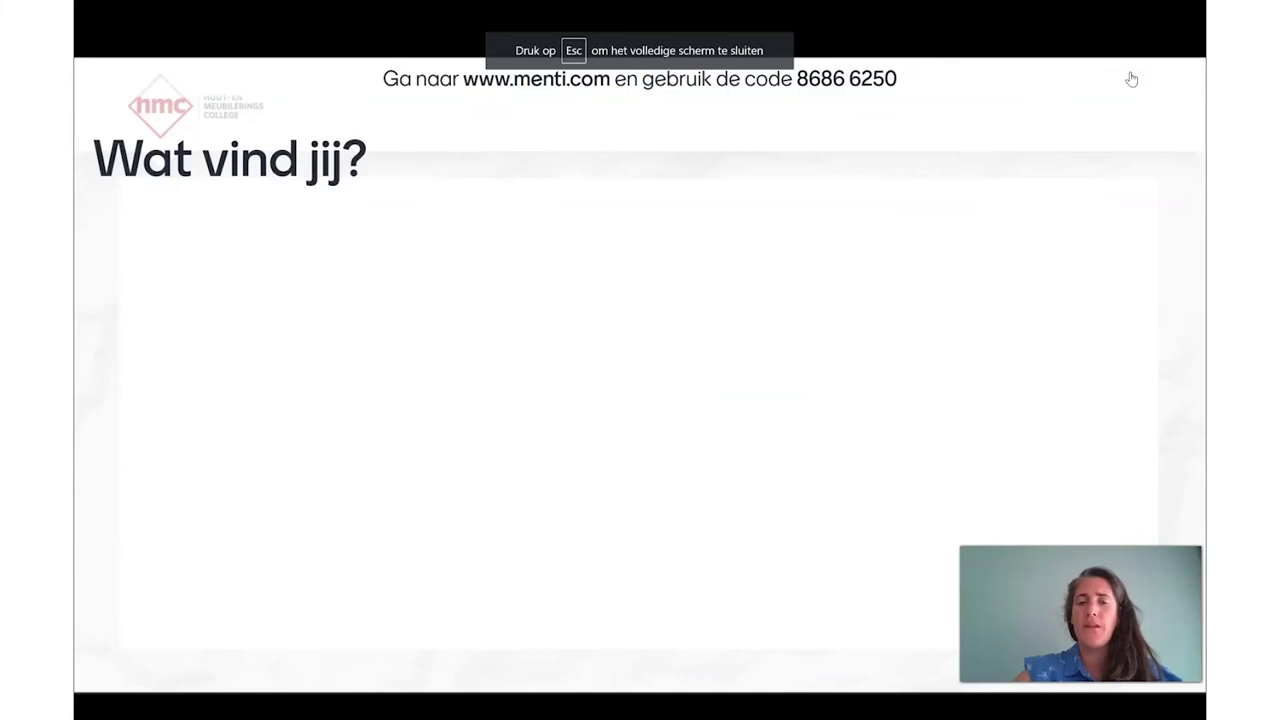
pyautogui.moveTo(423, 78)
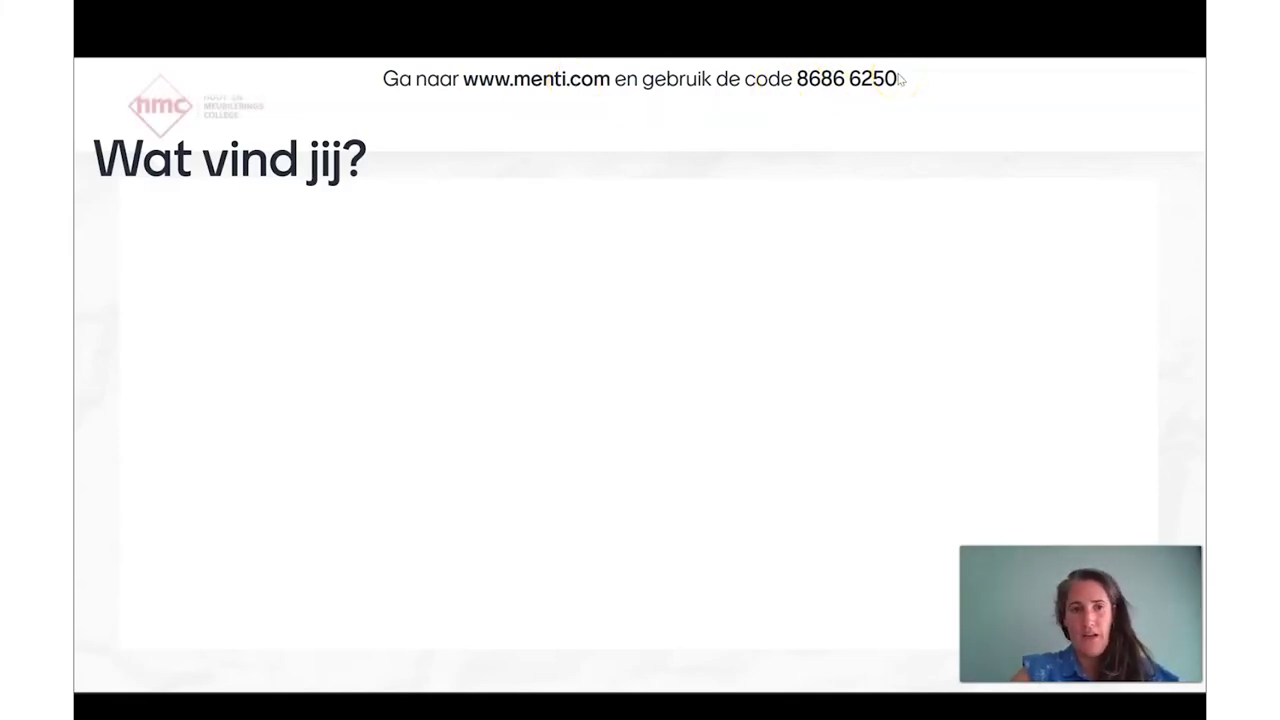
pyautogui.press('Escape')
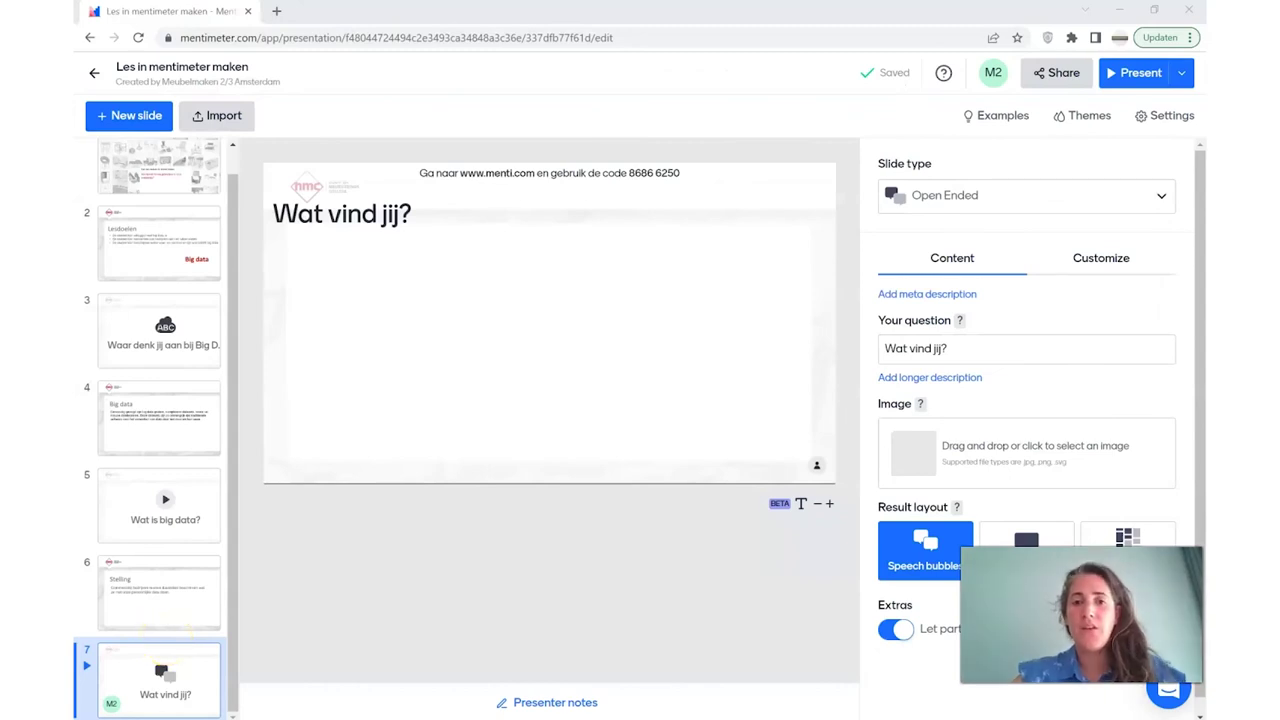
pyautogui.moveTo(685, 199)
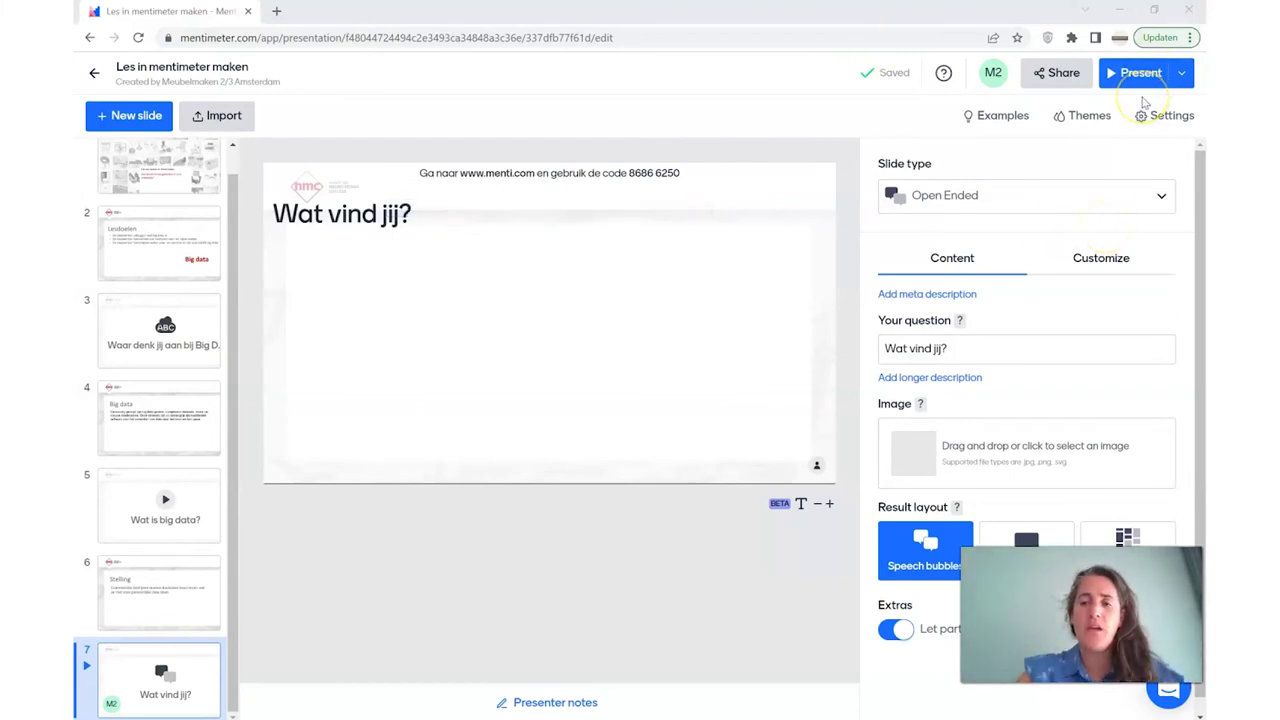
# - View the QR code for the presentation's voting link from the participation sharing options, and return to the slide editor
pyautogui.click(1054, 73)
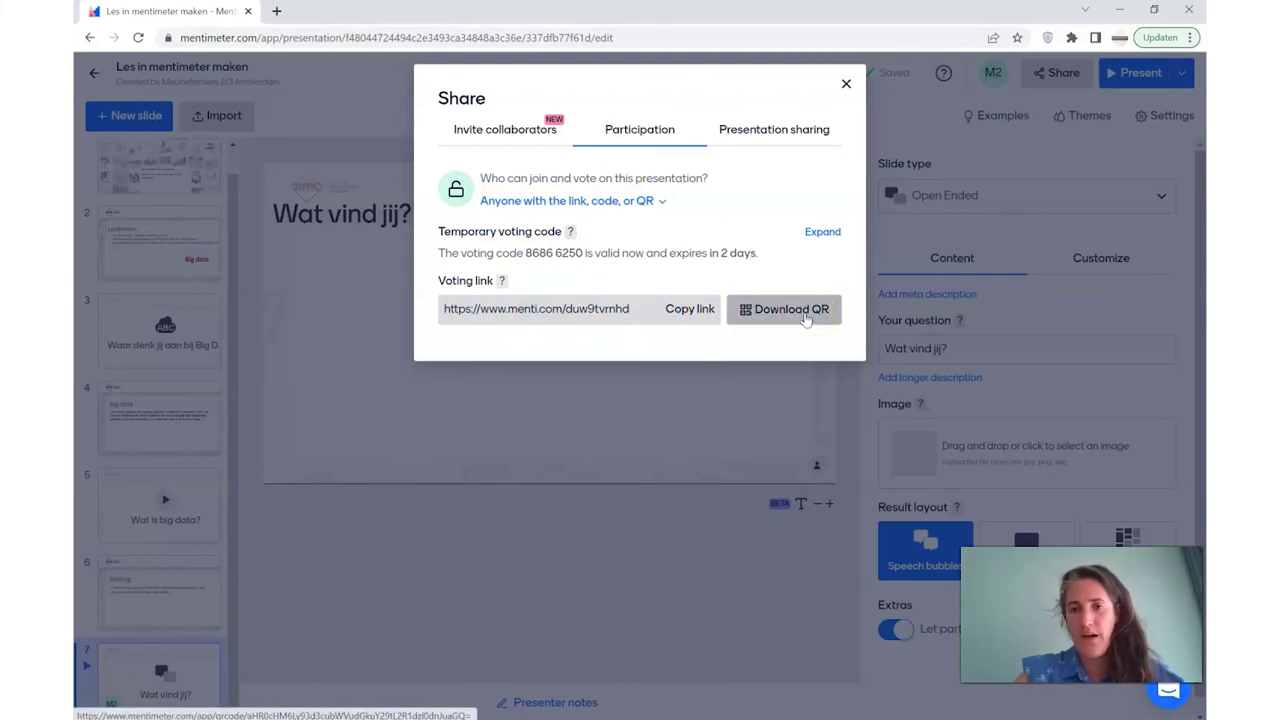
pyautogui.click(806, 314)
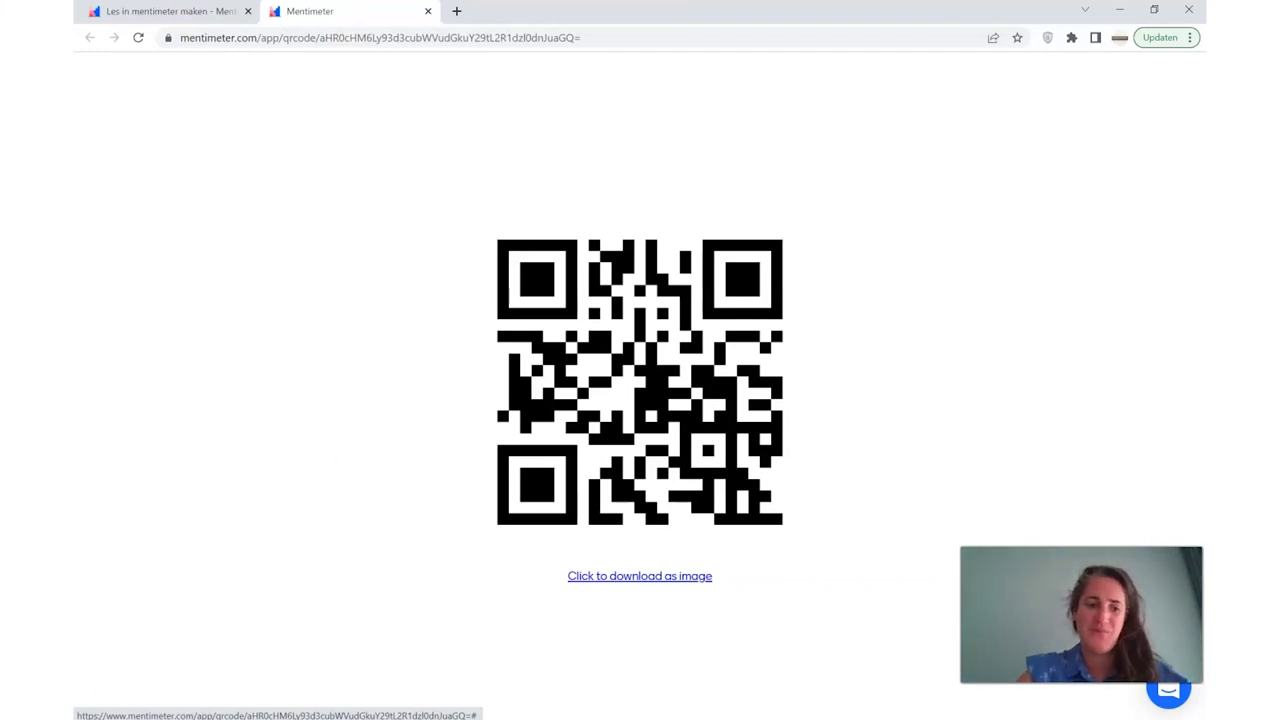
pyautogui.hotkey('ctrl', 'w')
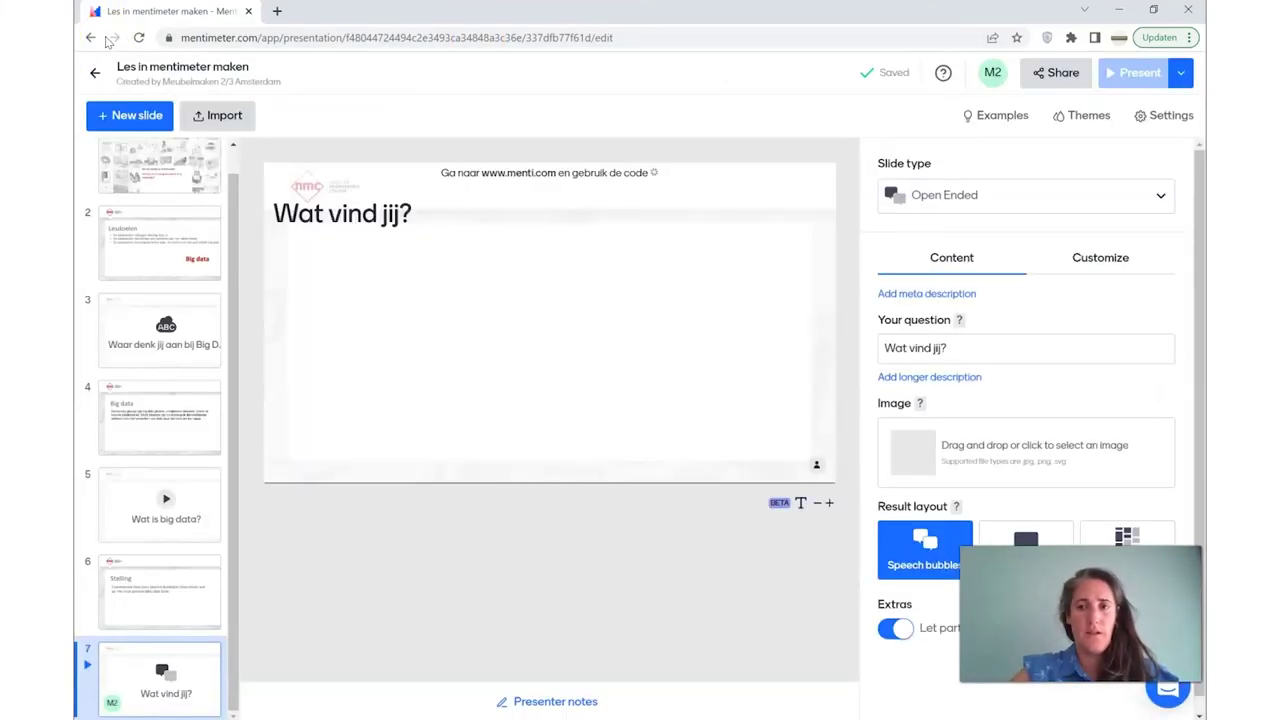
pyautogui.click(92, 38)
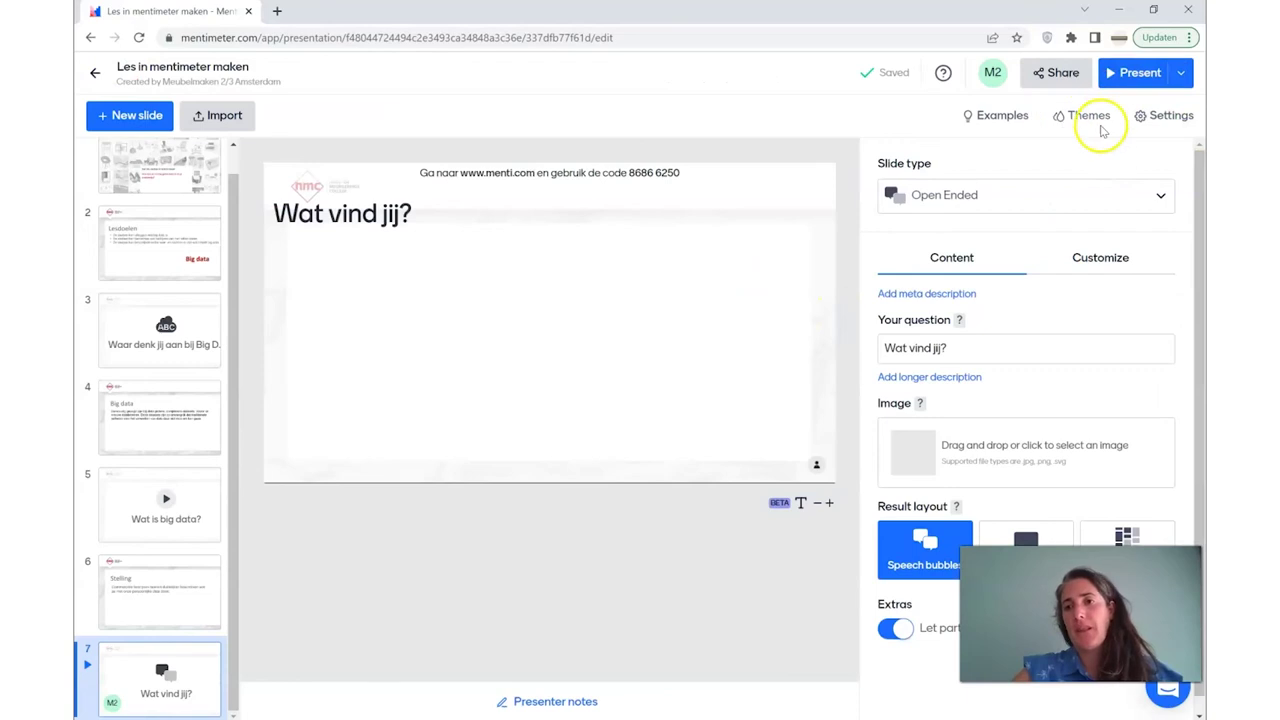
# - Try Audience pace as the presentation pace, switch back to Presenter pace, and close the presentation settings
pyautogui.click(1168, 120)
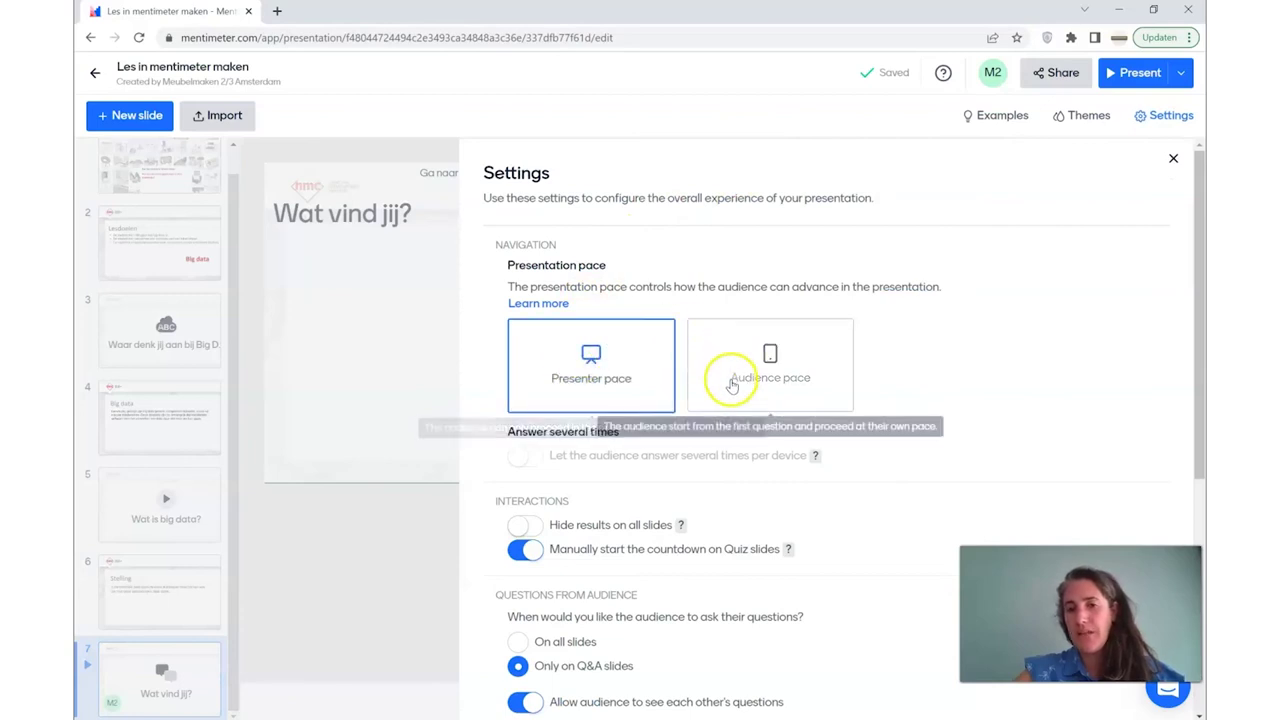
pyautogui.click(592, 385)
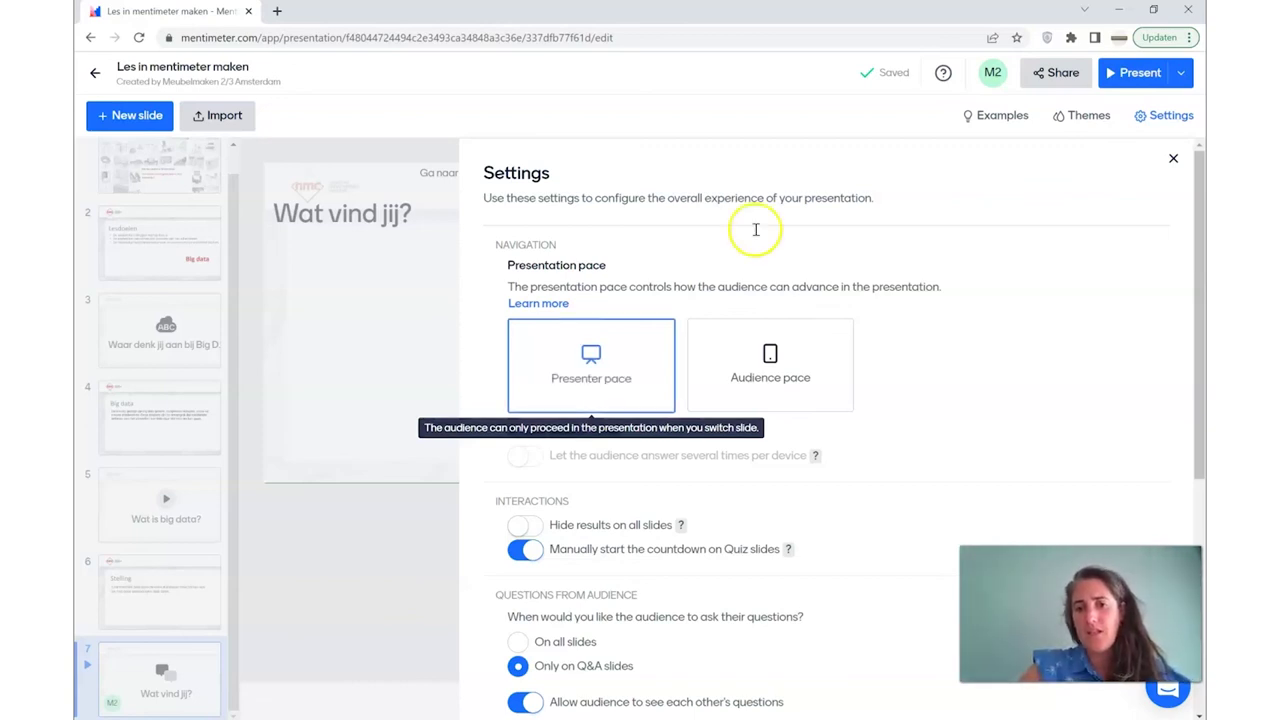
pyautogui.click(768, 362)
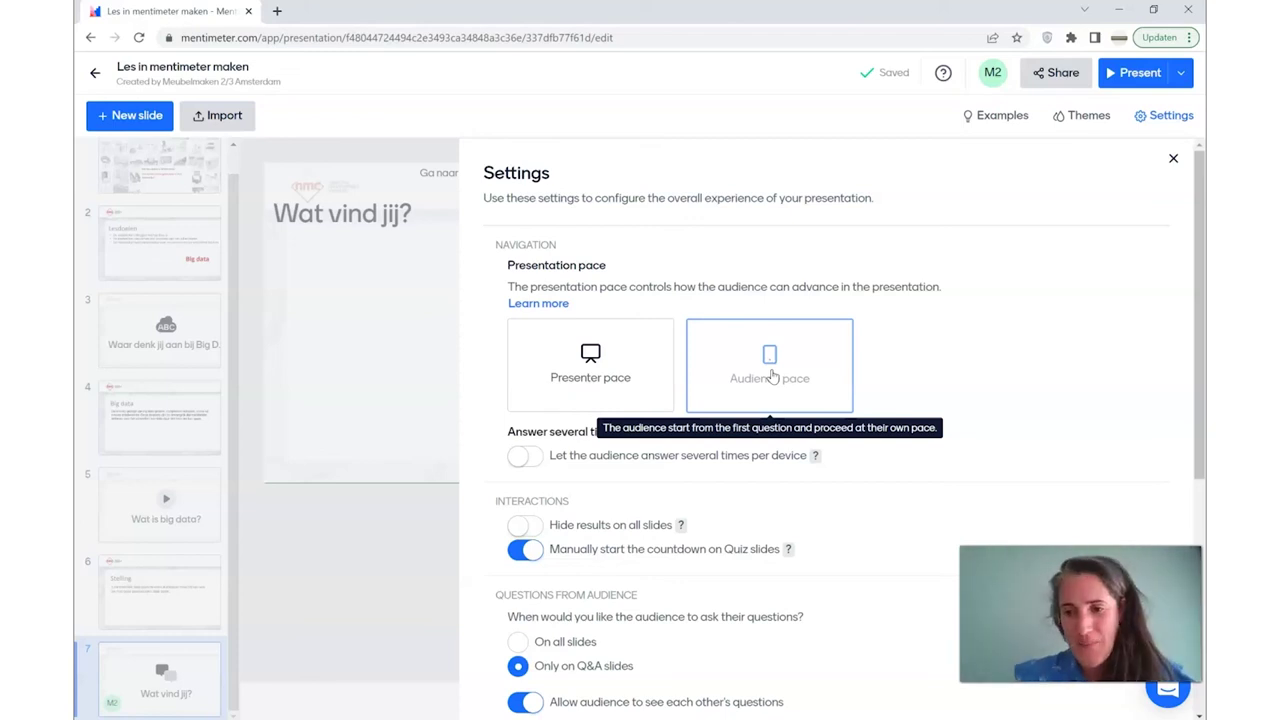
pyautogui.click(609, 352)
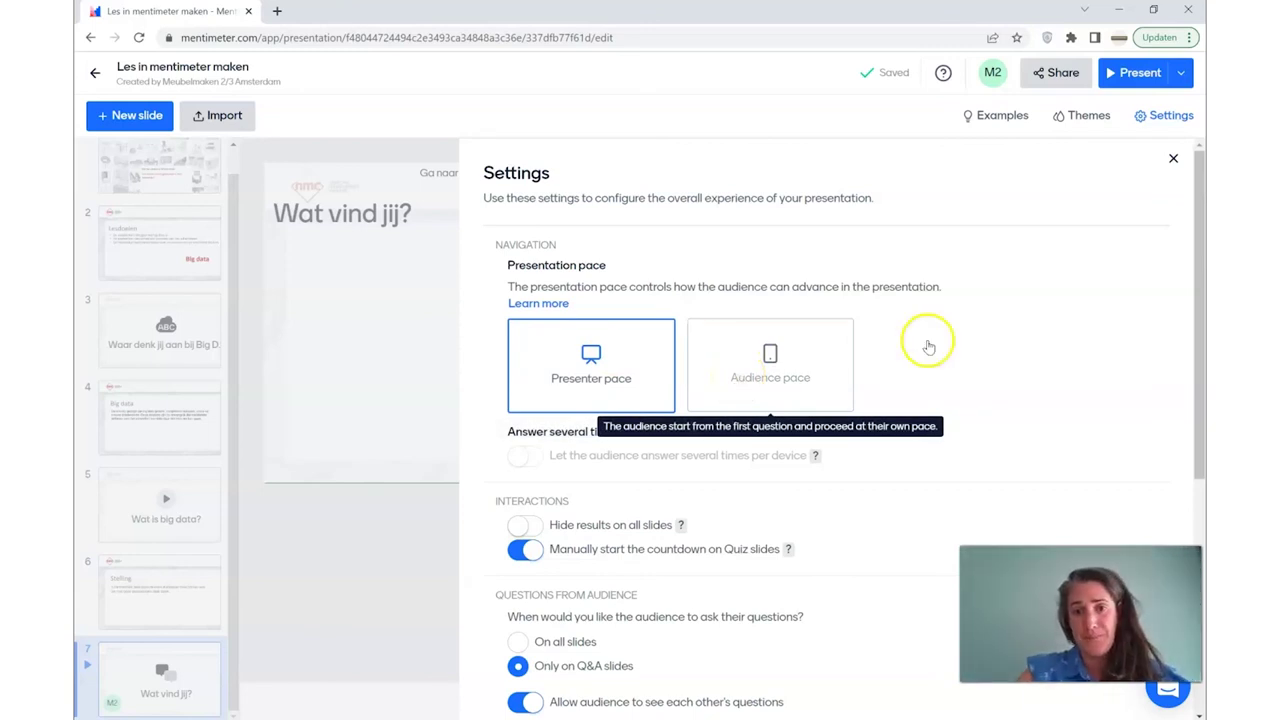
pyautogui.click(1175, 160)
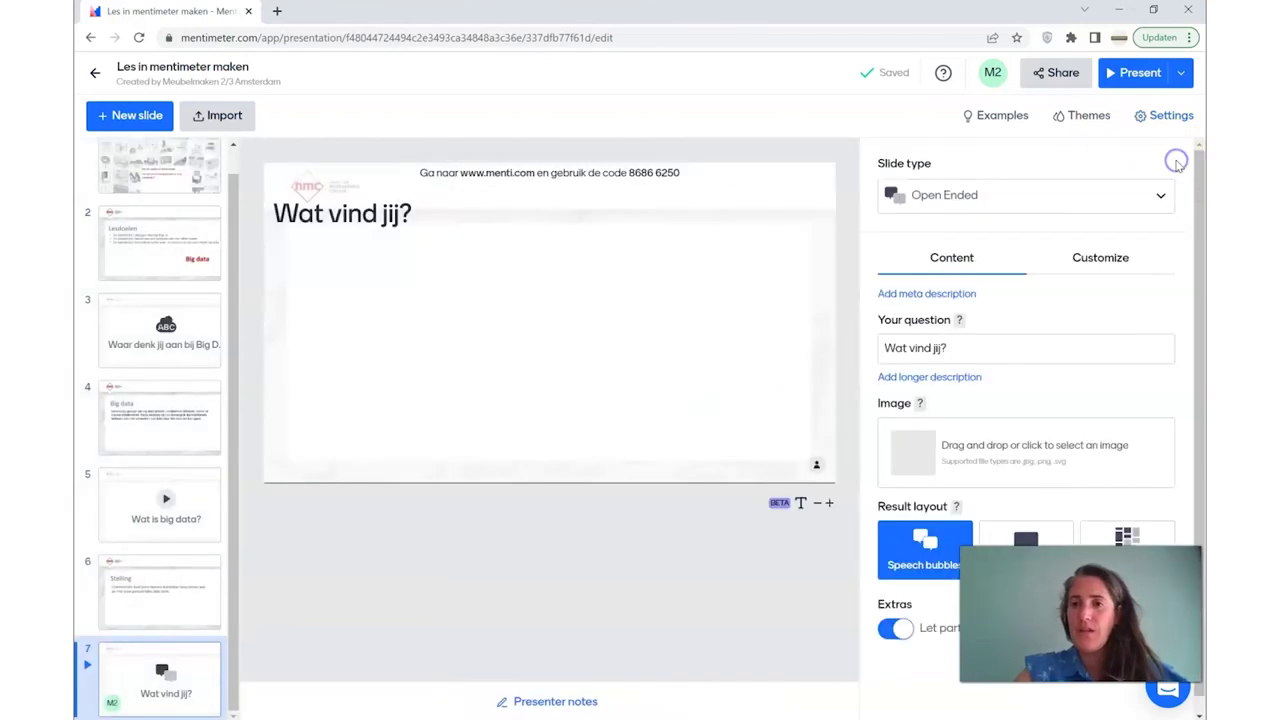